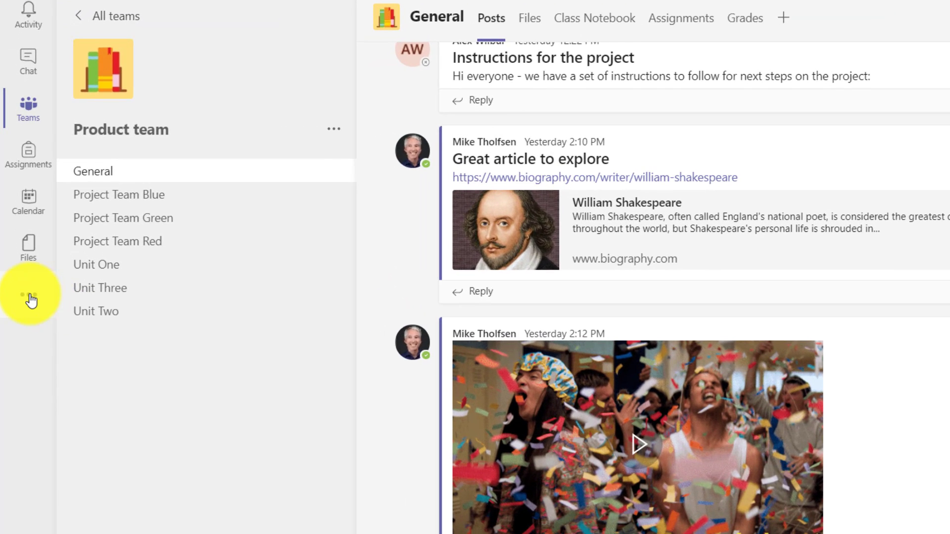
Find the Power Automate app, add it for personal use in Teams, and pin it to the app bar.
{"action": "left_click", "coordinate": [29, 297]}
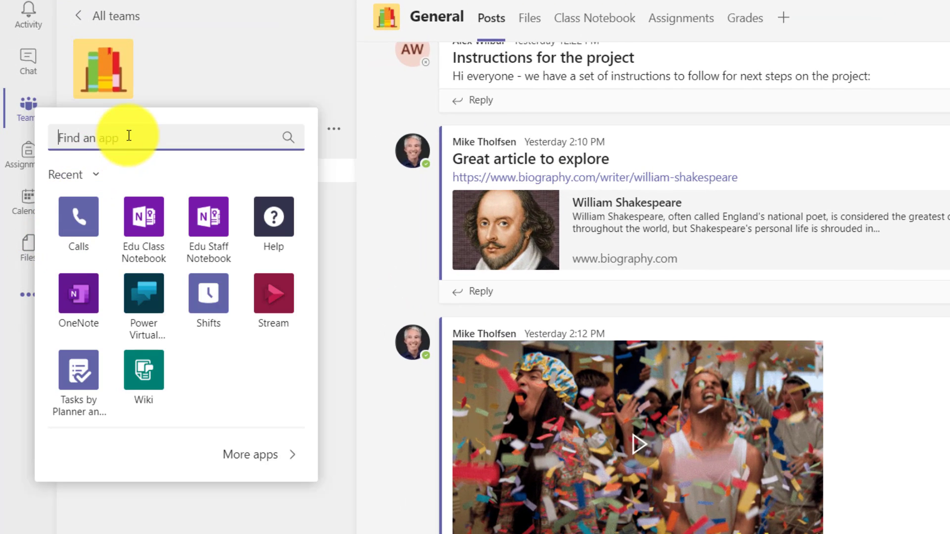
{"action": "type", "text": "Power Automate"}
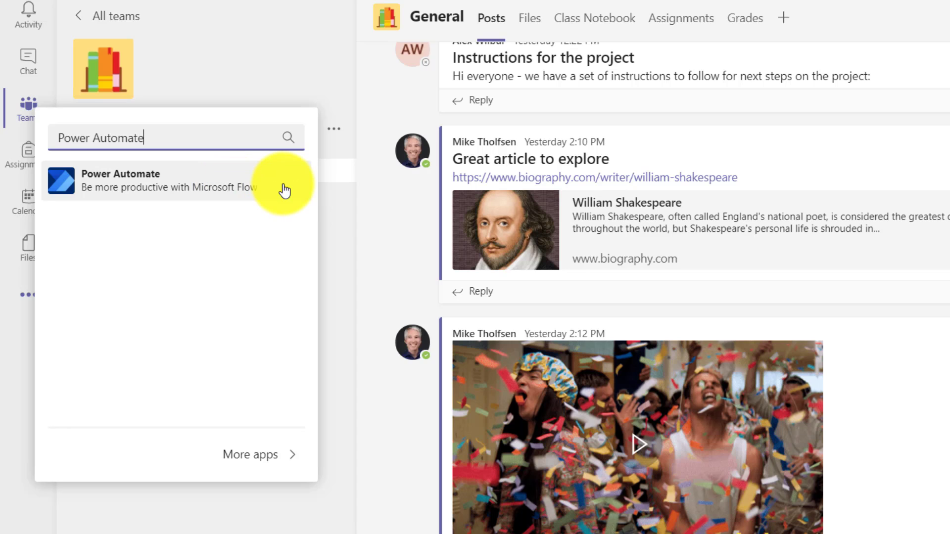
{"action": "left_click", "coordinate": [192, 182]}
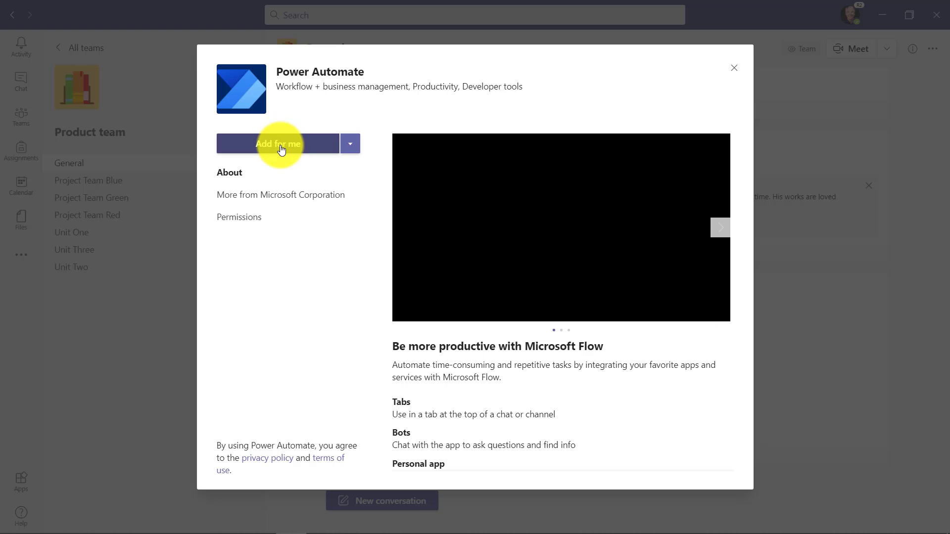
{"action": "left_click", "coordinate": [280, 149]}
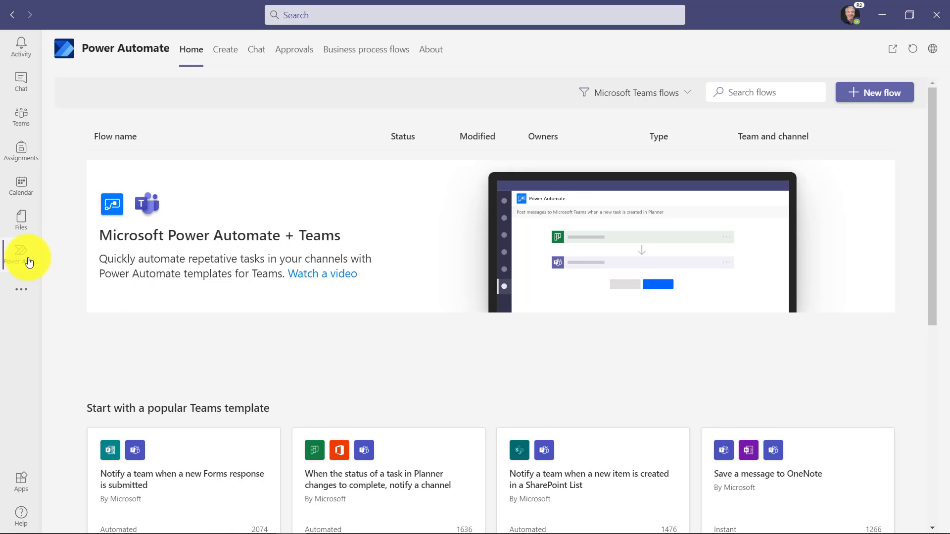
{"action": "right_click", "coordinate": [29, 262]}
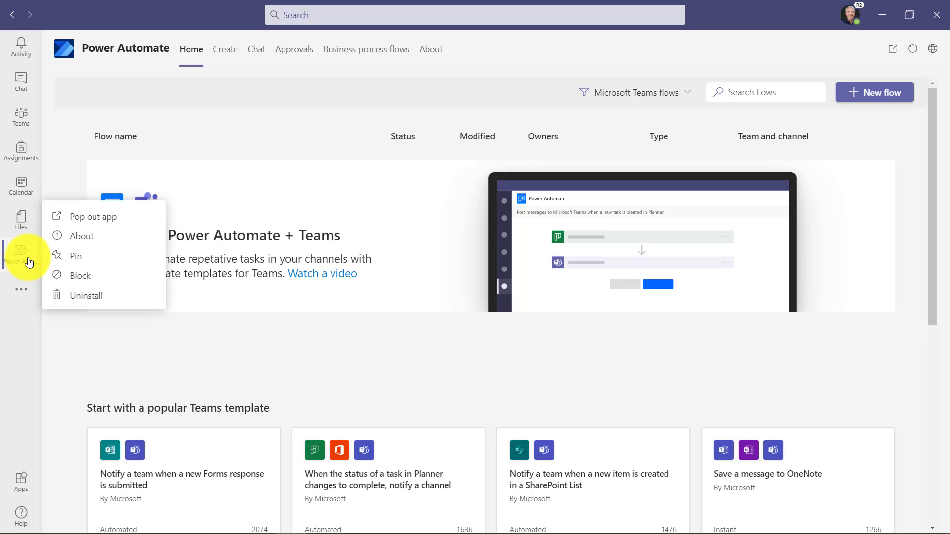
{"action": "left_click", "coordinate": [112, 263]}
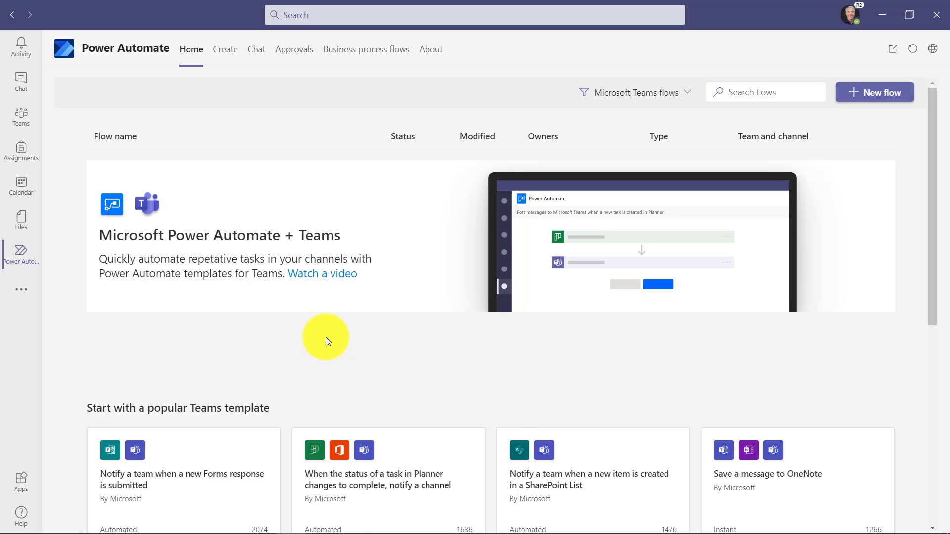
Examine the Power Automate home page, including its popular Teams templates, learning resources, flow filter options and flow search.
{"action": "scroll", "coordinate": [326, 340], "scroll_direction": "down", "scroll_amount": 6}
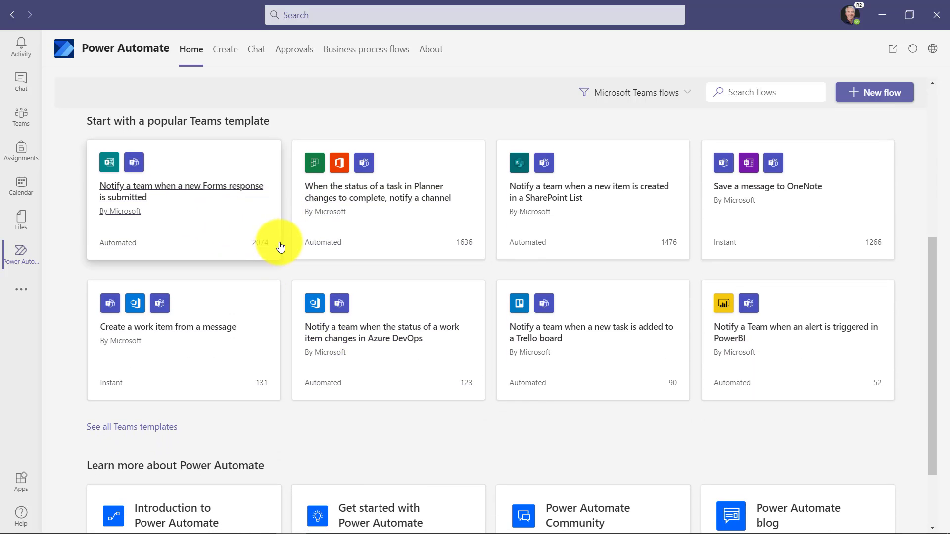
{"action": "scroll", "coordinate": [435, 328], "scroll_direction": "down", "scroll_amount": 1}
{"action": "scroll", "coordinate": [435, 323], "scroll_direction": "down", "scroll_amount": 2}
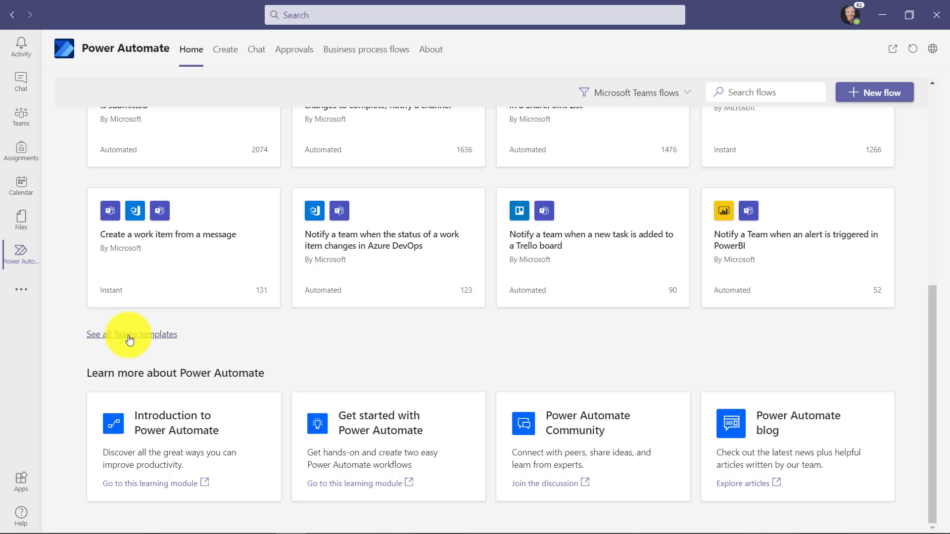
{"action": "scroll", "coordinate": [429, 322], "scroll_direction": "up", "scroll_amount": 7}
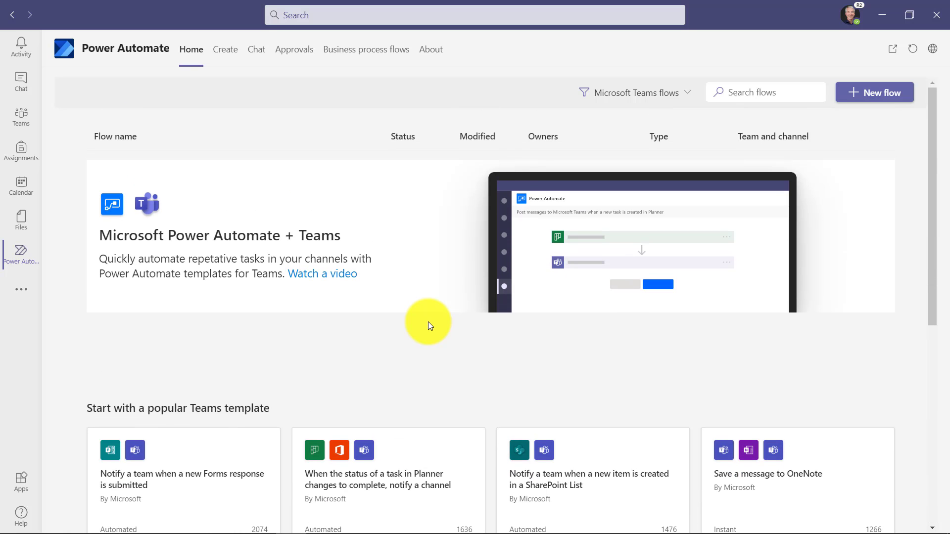
{"action": "left_click", "coordinate": [687, 98]}
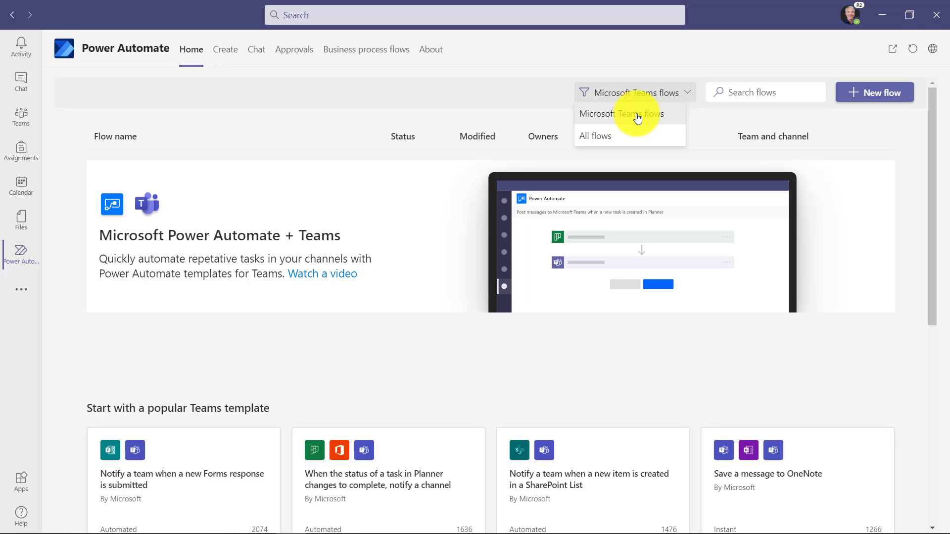
{"action": "left_click", "coordinate": [736, 91]}
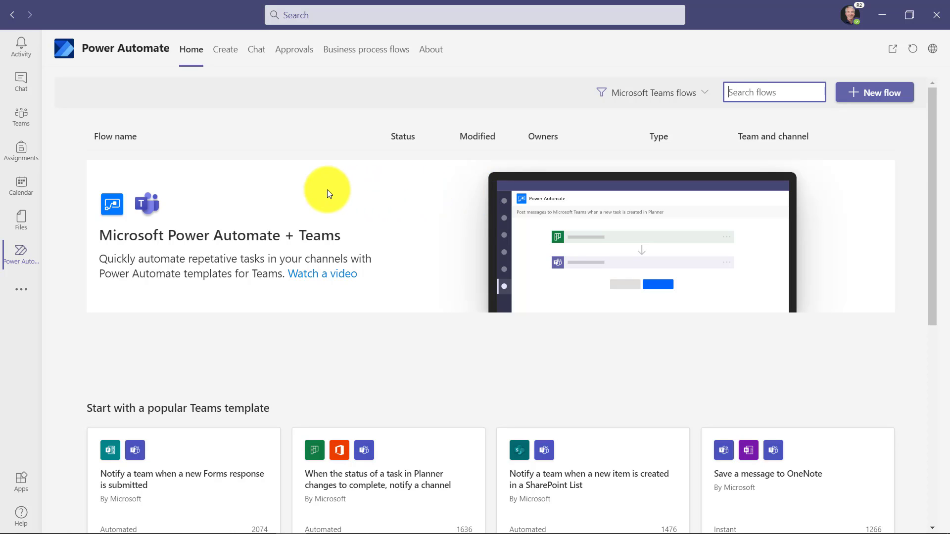
Browse the templates available for creating a flow in the Calendar, Productivity and Social media categories.
{"action": "left_click", "coordinate": [229, 53]}
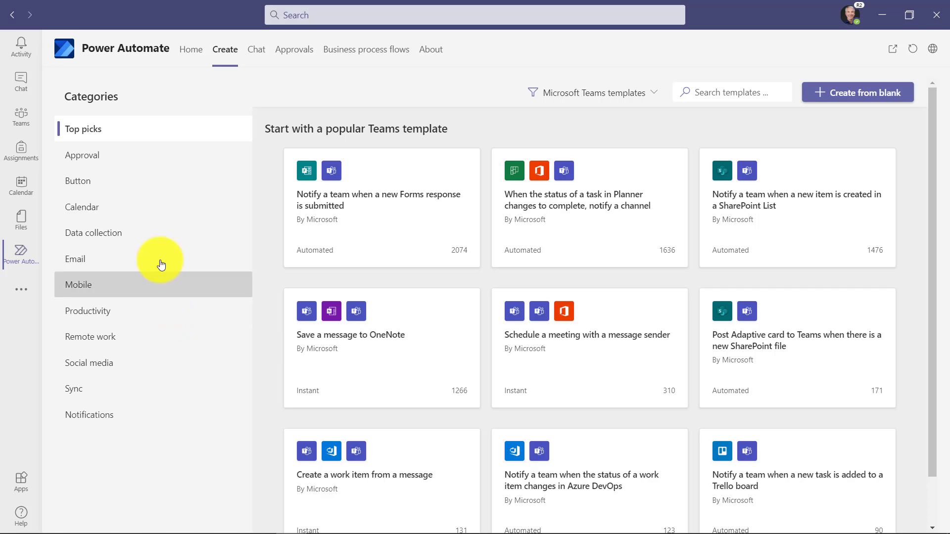
{"action": "left_click", "coordinate": [160, 212]}
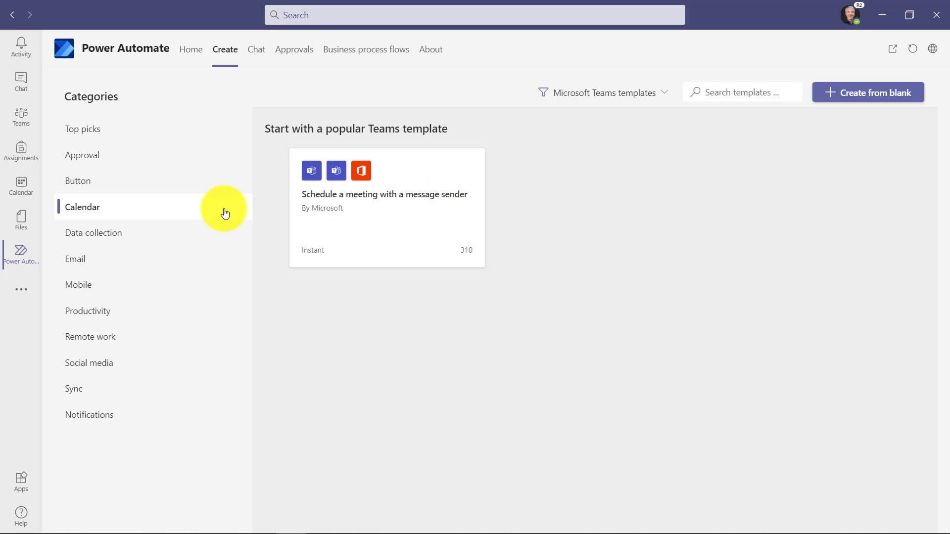
{"action": "left_click", "coordinate": [117, 310]}
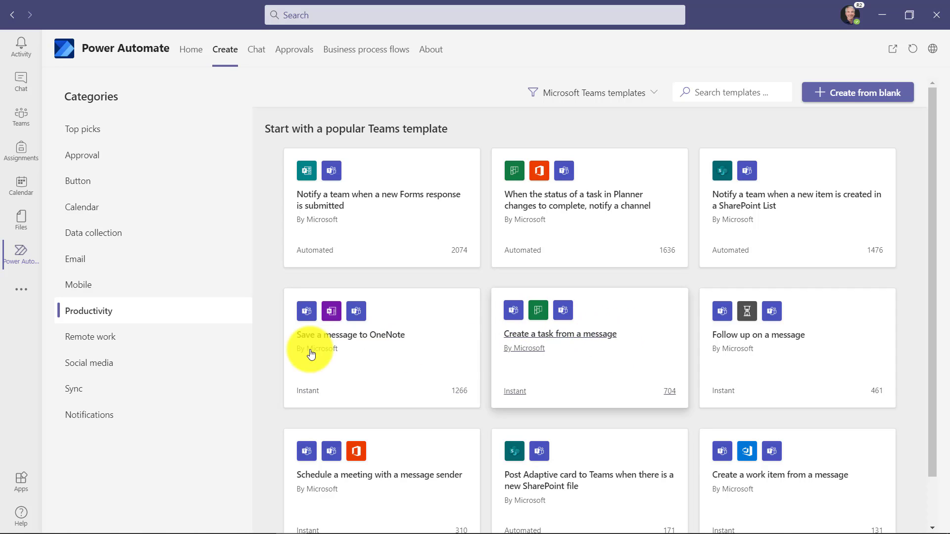
{"action": "left_click", "coordinate": [143, 366]}
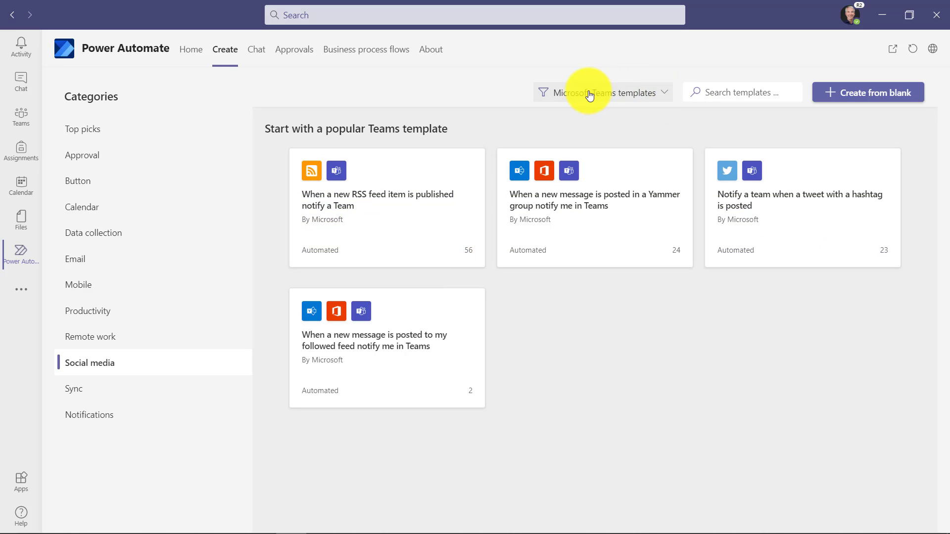
Show all templates, switch to the Calendar category, and limit its list to Microsoft Teams templates.
{"action": "left_click", "coordinate": [611, 96]}
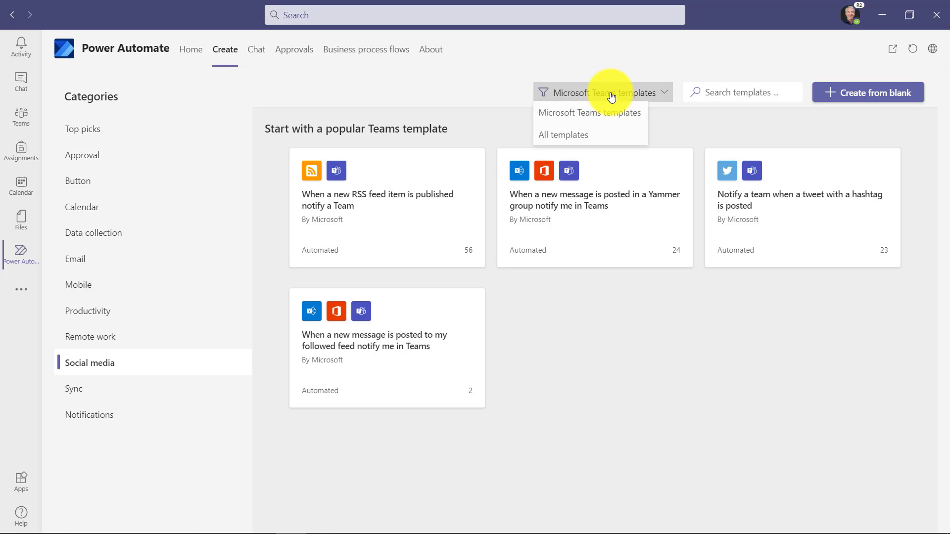
{"action": "left_click", "coordinate": [579, 139]}
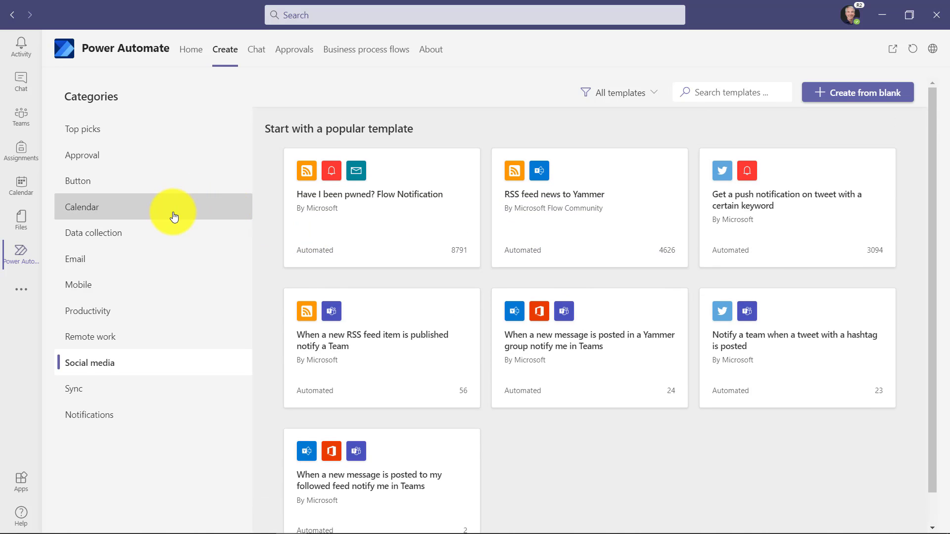
{"action": "left_click", "coordinate": [174, 217]}
{"action": "left_click", "coordinate": [616, 94]}
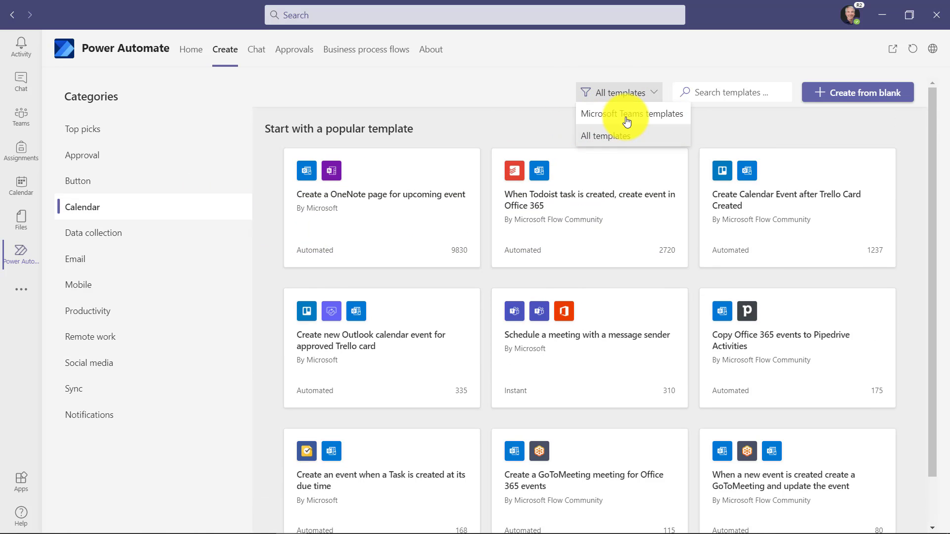
{"action": "left_click", "coordinate": [644, 116]}
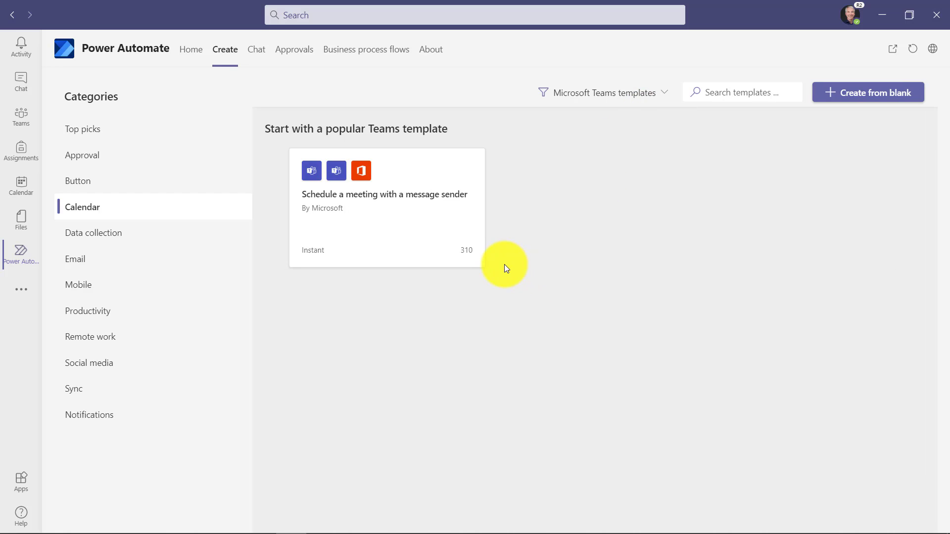
Create a flow from the "Schedule a meeting with a message sender" template with calendar id Calendar and time zone Pacific Standard Time.
{"action": "left_click", "coordinate": [420, 200]}
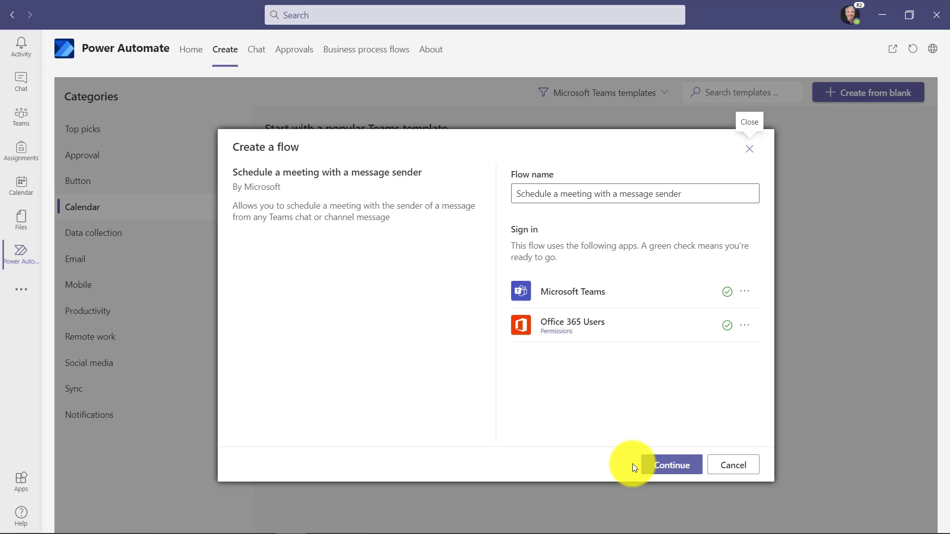
{"action": "left_click", "coordinate": [670, 468]}
{"action": "left_click", "coordinate": [609, 194]}
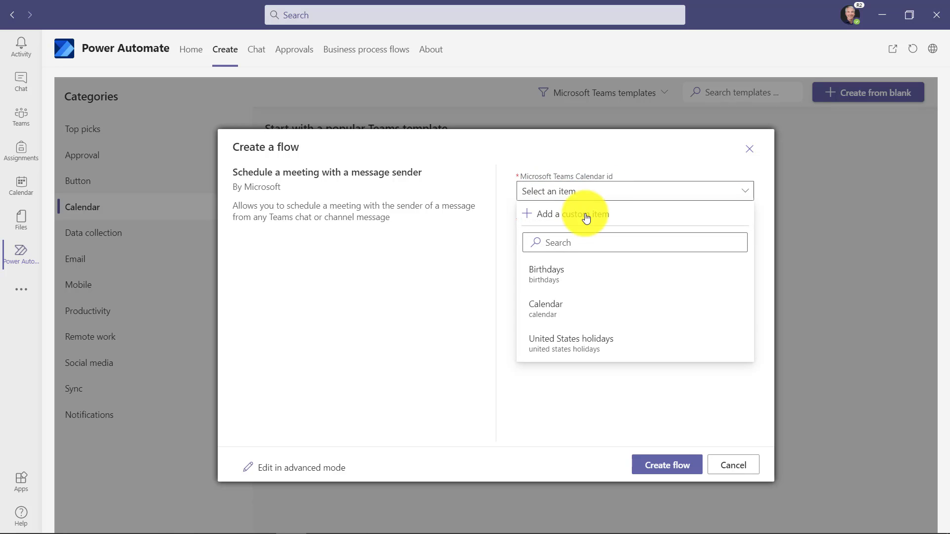
{"action": "left_click", "coordinate": [573, 311]}
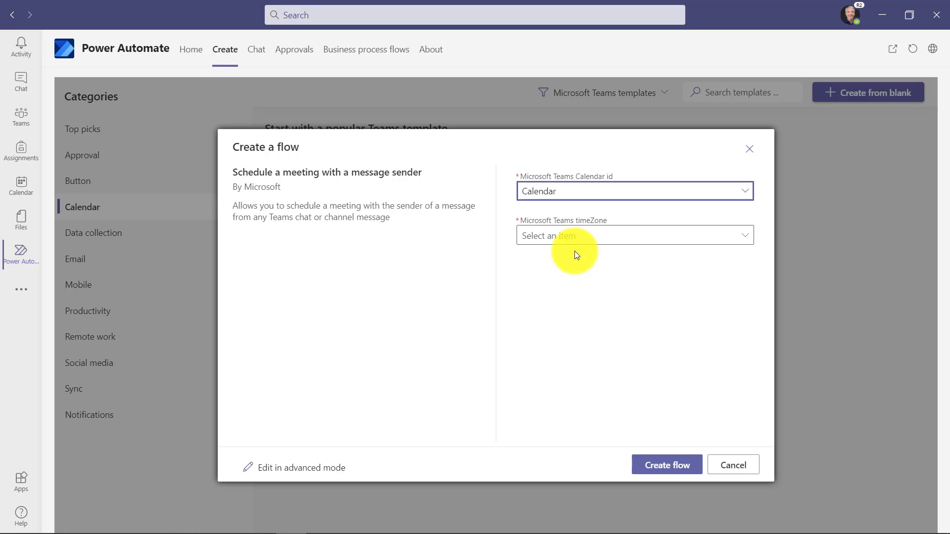
{"action": "left_click", "coordinate": [590, 240]}
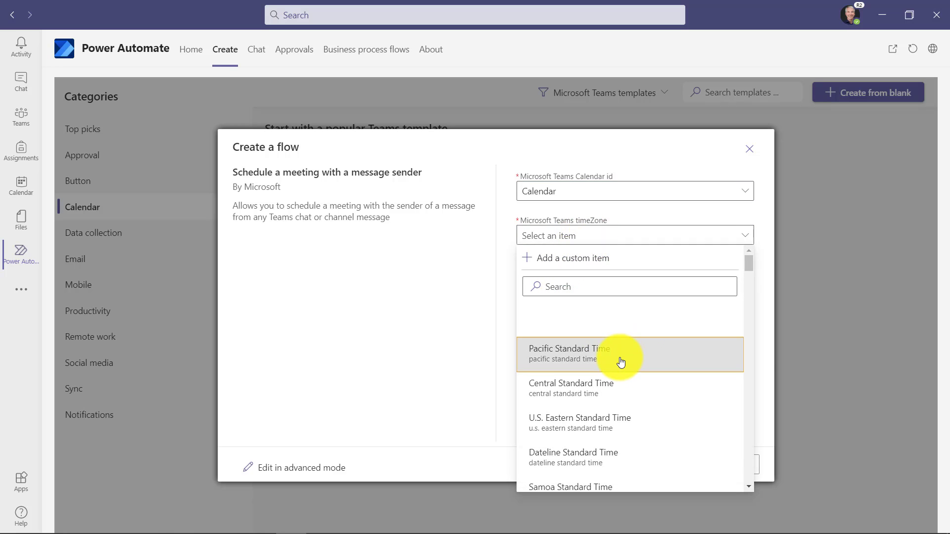
{"action": "left_click", "coordinate": [621, 362]}
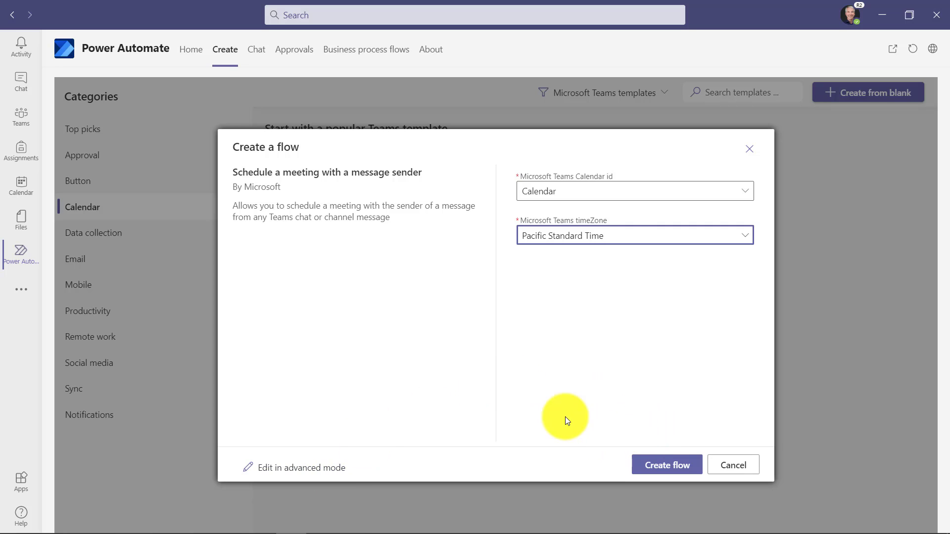
{"action": "left_click", "coordinate": [690, 470]}
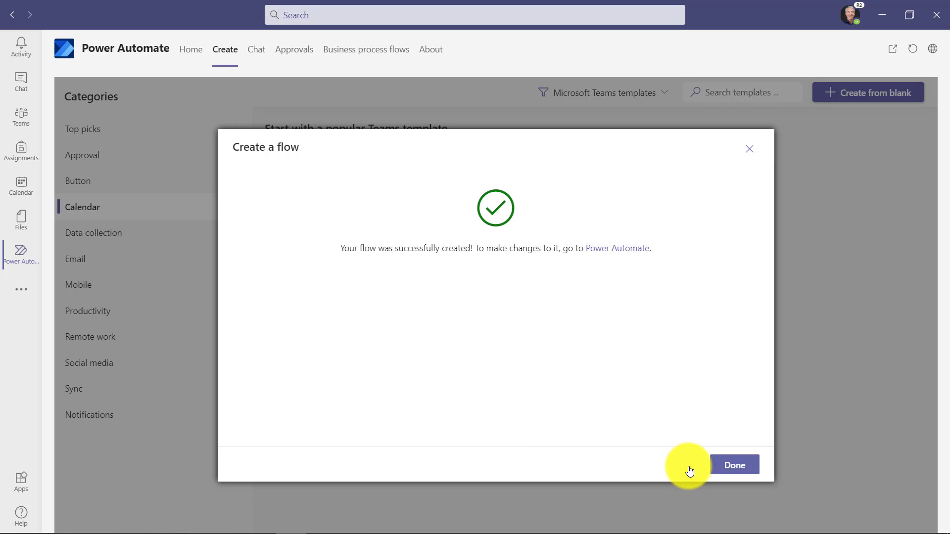
{"action": "left_click", "coordinate": [737, 465]}
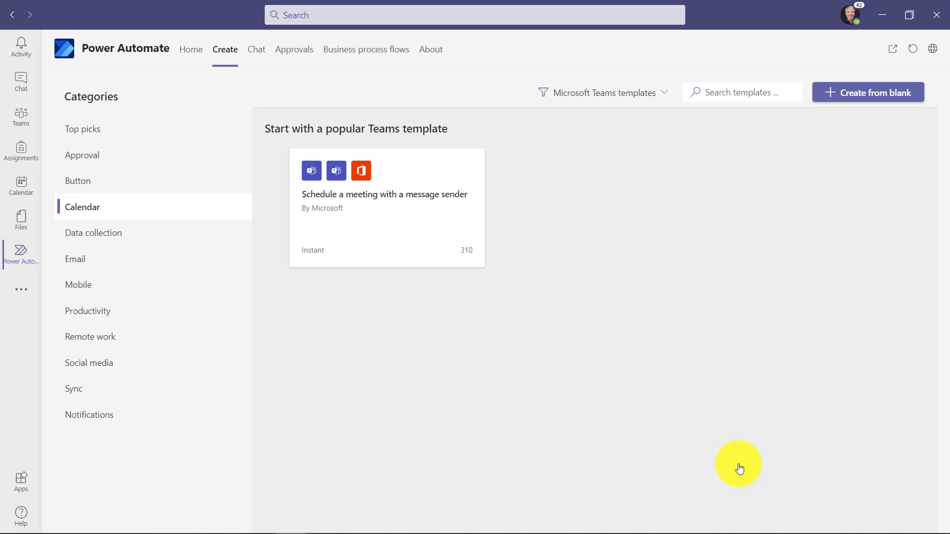
Review the meeting-scheduling flow's entry in the home page flow list and the management options it offers.
{"action": "left_click", "coordinate": [192, 51]}
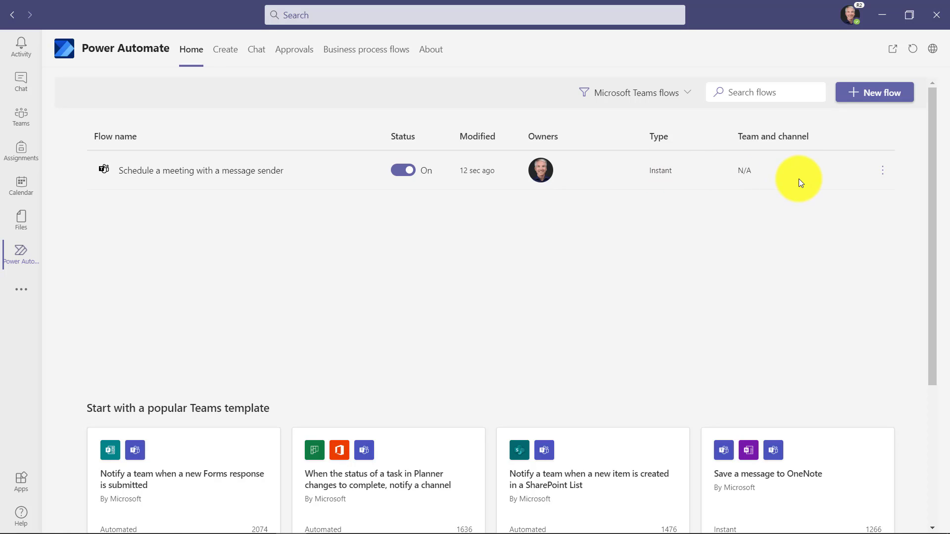
{"action": "left_click", "coordinate": [882, 170]}
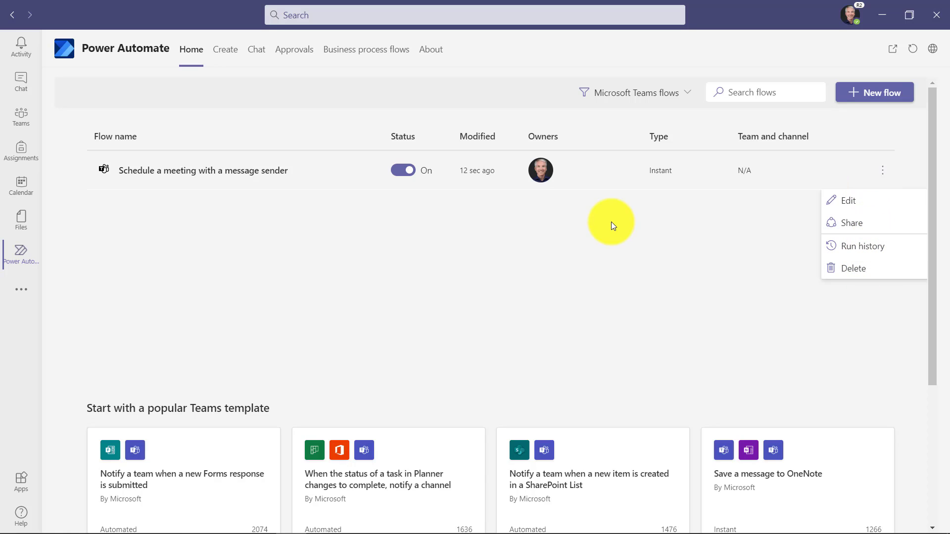
{"action": "left_click", "coordinate": [164, 247]}
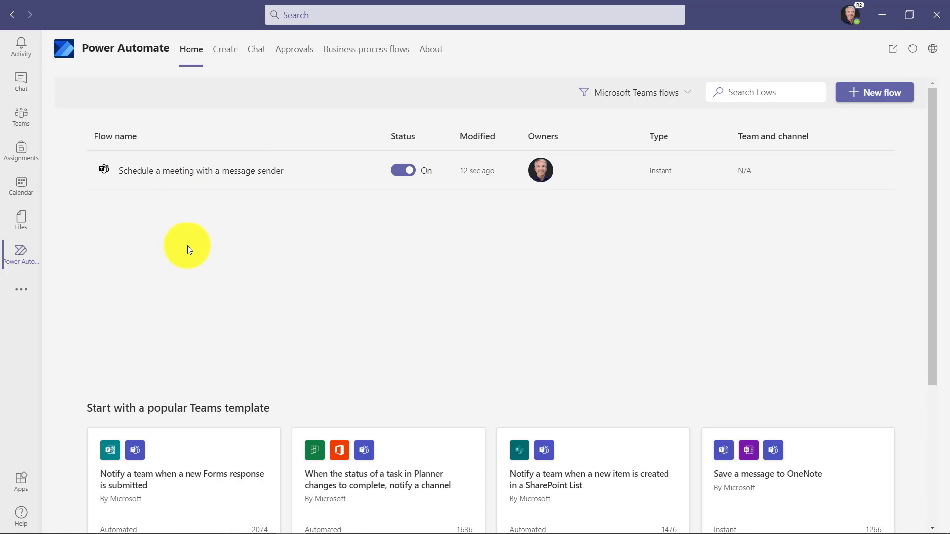
Run the "Schedule a meeting with a message sender" action on the chat message asking for a 30 minute meeting about project ideas.
{"action": "left_click", "coordinate": [28, 119]}
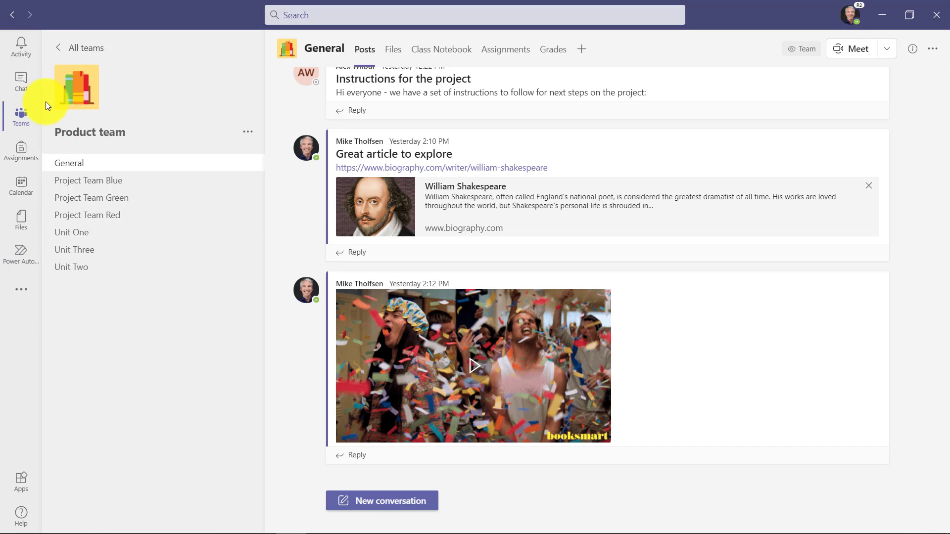
{"action": "left_click", "coordinate": [27, 83]}
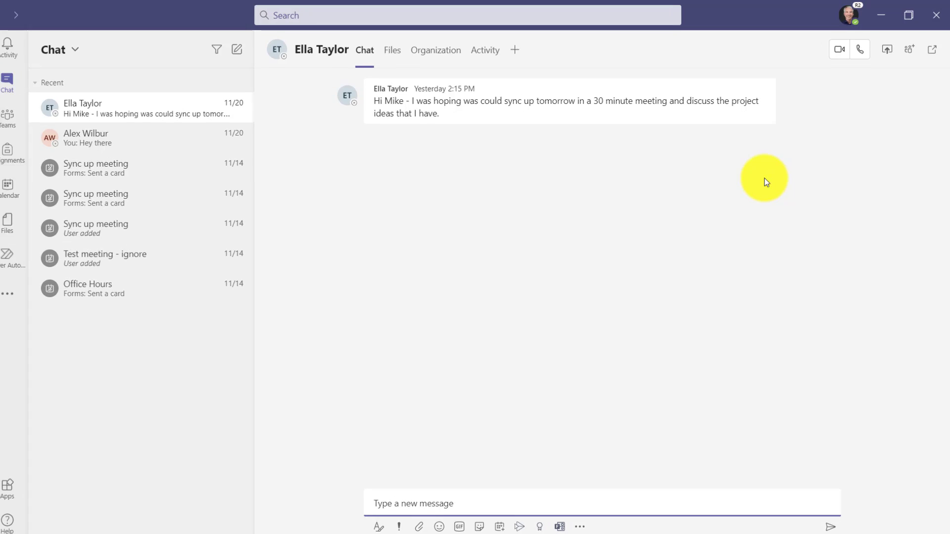
{"action": "mouse_move", "coordinate": [769, 73]}
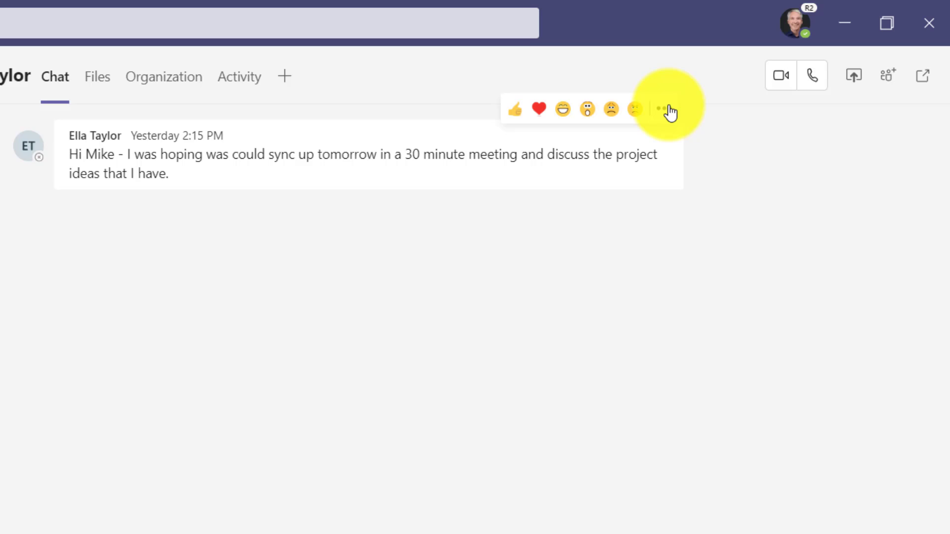
{"action": "left_click", "coordinate": [668, 109]}
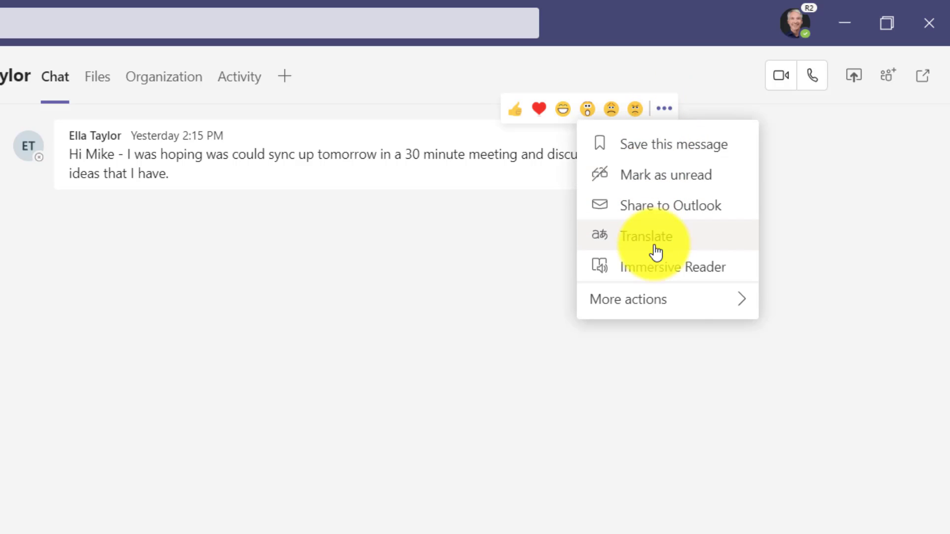
{"action": "mouse_move", "coordinate": [674, 306]}
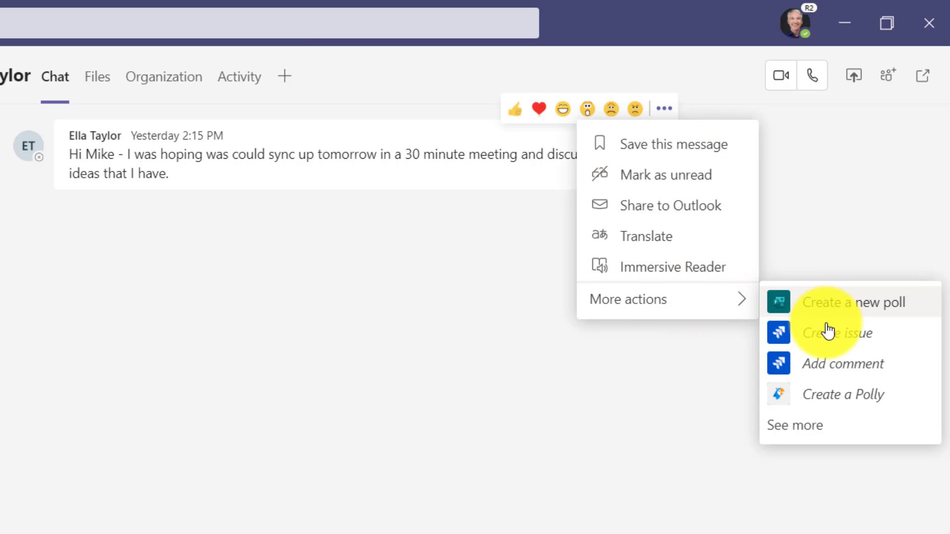
{"action": "left_click", "coordinate": [842, 438]}
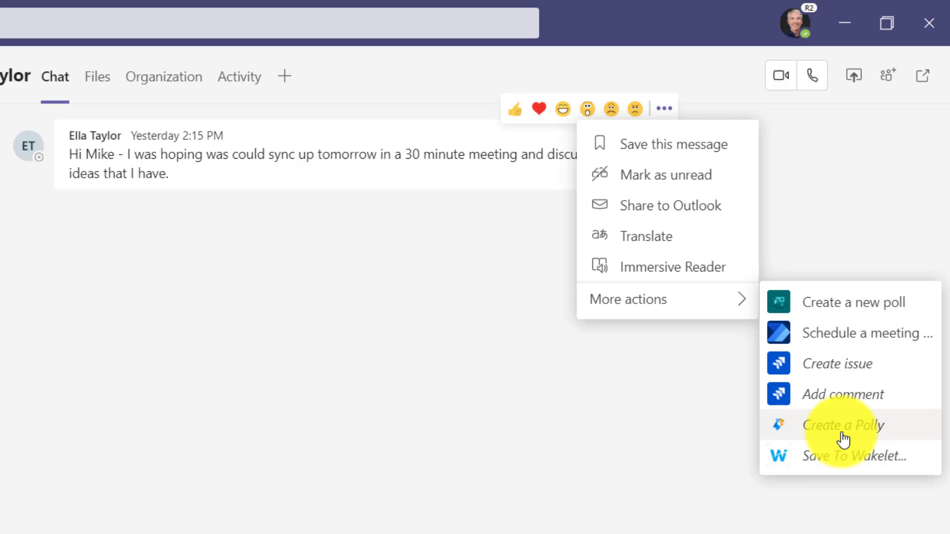
{"action": "left_click", "coordinate": [886, 345]}
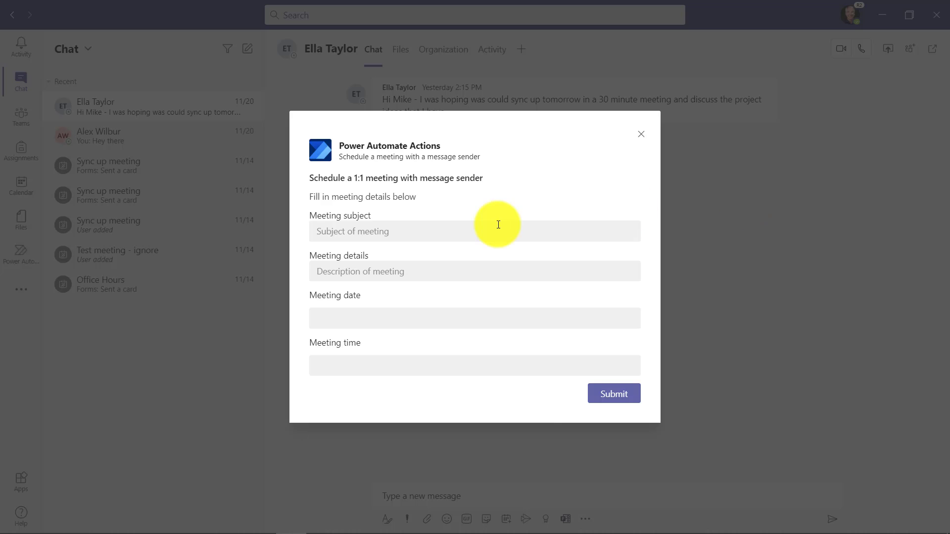
Enter a meeting subject naming both participants' sync up, and set the meeting details to "Discuss project ideas".
{"action": "left_click", "coordinate": [361, 237]}
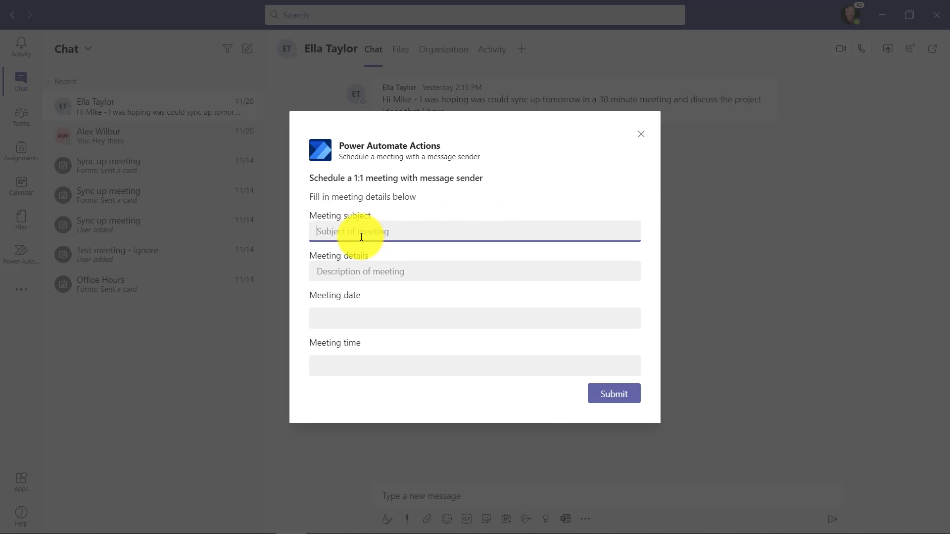
{"action": "type", "text": "Ella and Mike sync up"}
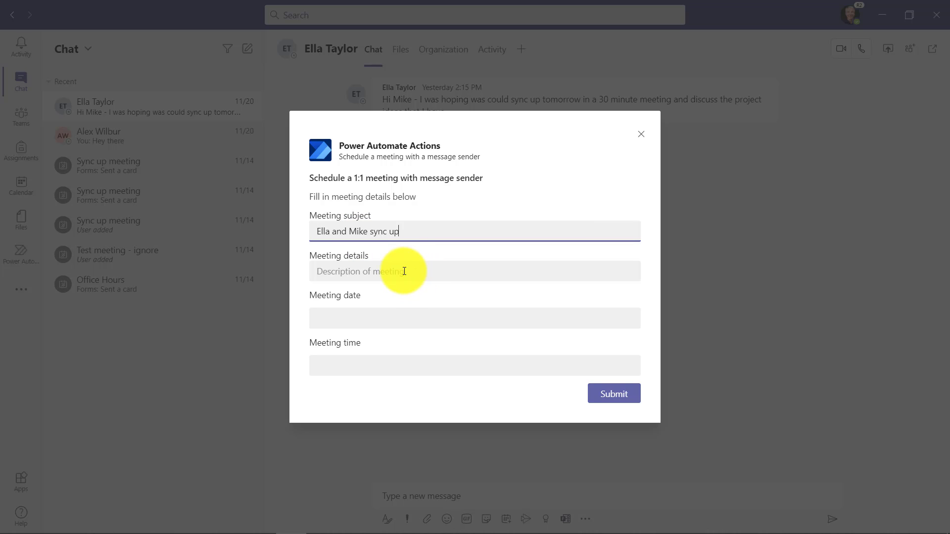
{"action": "left_click", "coordinate": [403, 272]}
{"action": "type", "text": "Di"}
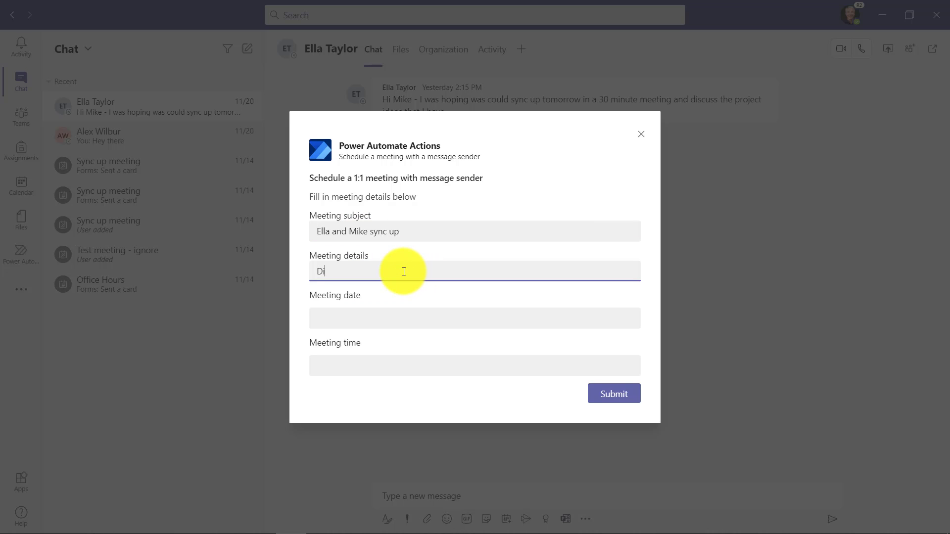
{"action": "type", "text": "scuss project ideas"}
Set the meeting date to Nov 23, 2020 and the time to 11:00 AM, and submit the meeting request.
{"action": "left_click", "coordinate": [435, 318]}
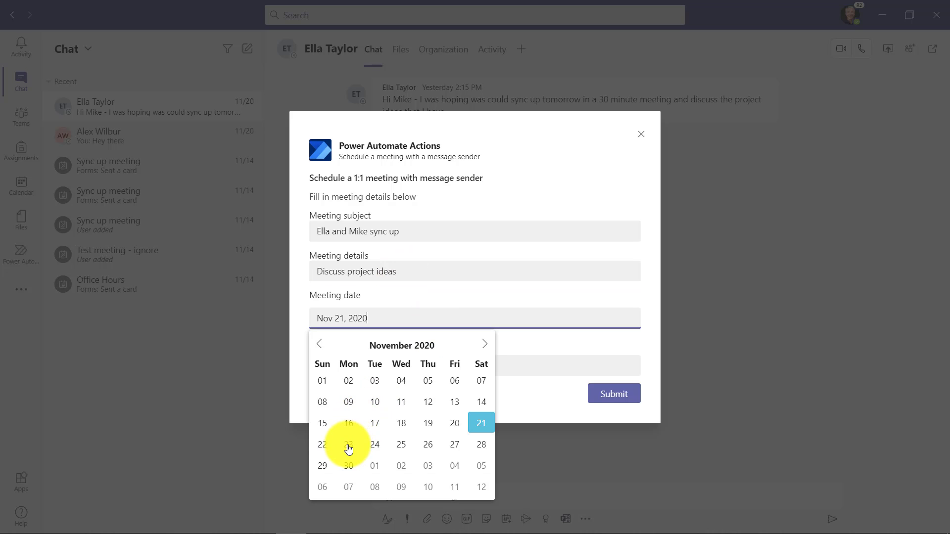
{"action": "left_click", "coordinate": [426, 365]}
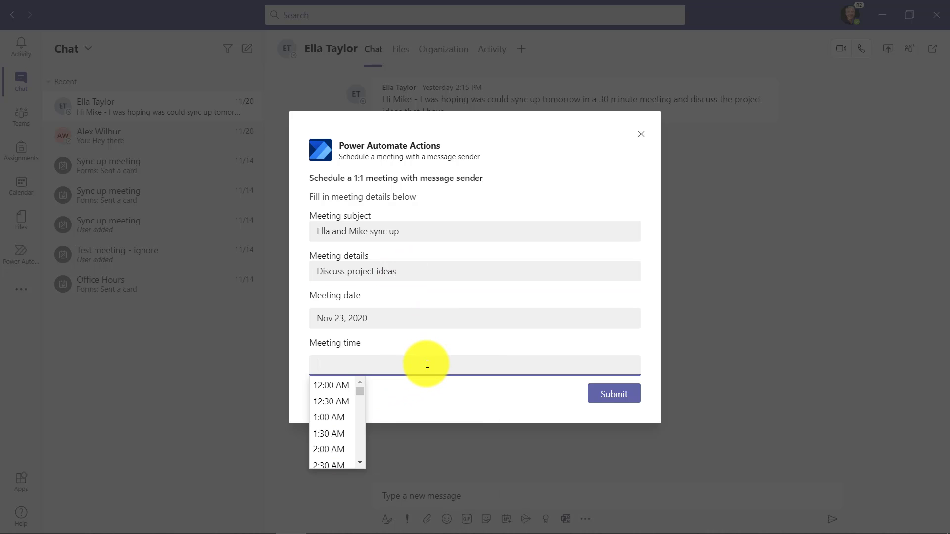
{"action": "scroll", "coordinate": [342, 437], "scroll_direction": "down", "scroll_amount": 10}
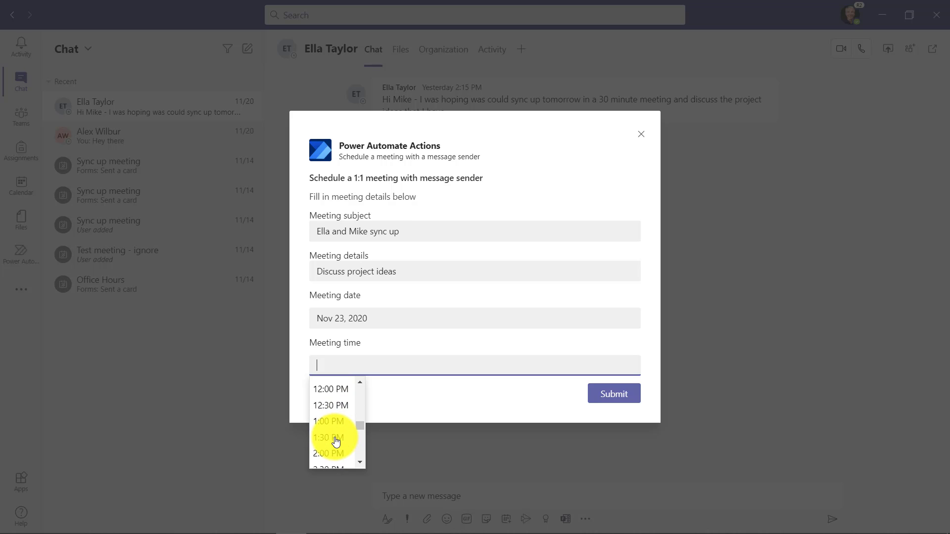
{"action": "scroll", "coordinate": [338, 440], "scroll_direction": "up", "scroll_amount": 2}
{"action": "left_click", "coordinate": [344, 417]}
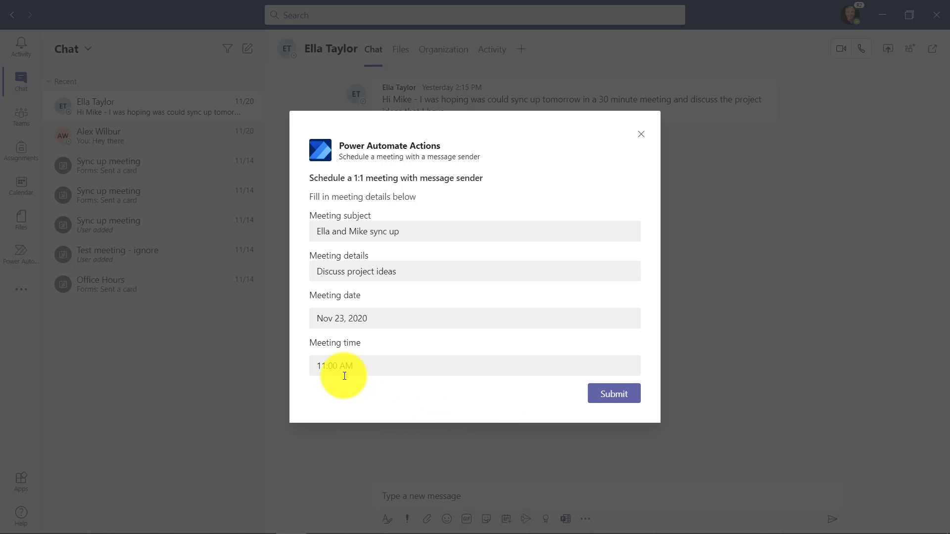
{"action": "left_click", "coordinate": [624, 401]}
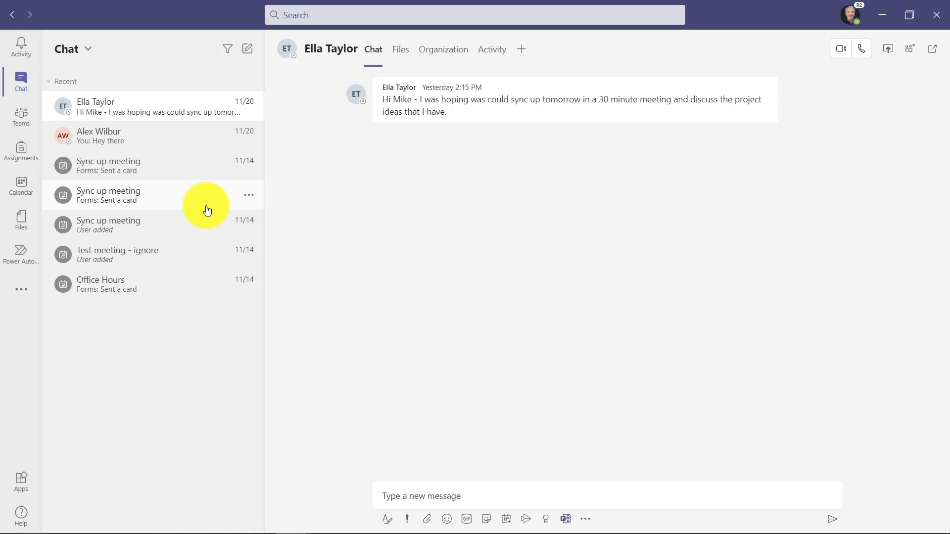
Check the scheduled sync-up meeting in the calendar week of November 23, 2020, viewing its details and closing them again.
{"action": "left_click", "coordinate": [22, 186]}
{"action": "left_click", "coordinate": [142, 79]}
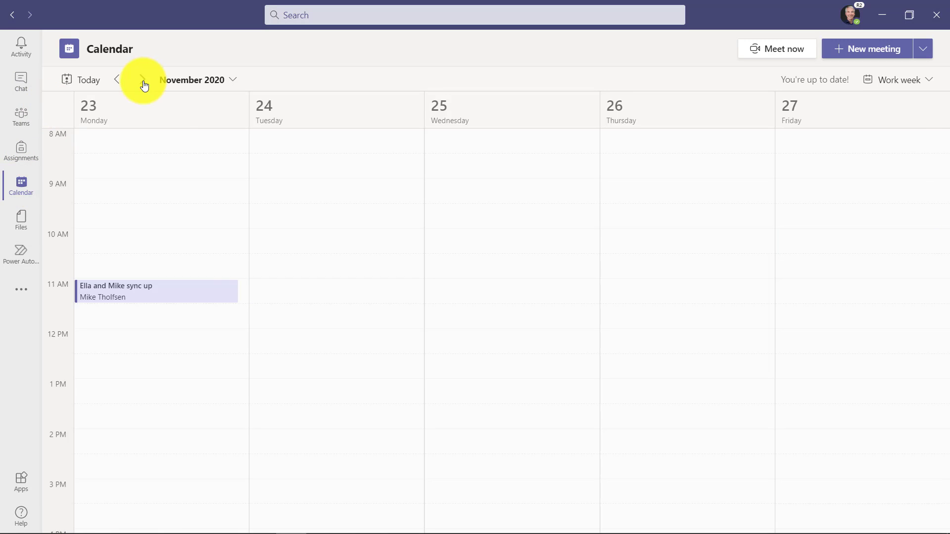
{"action": "left_click", "coordinate": [172, 296]}
{"action": "double_click", "coordinate": [172, 296]}
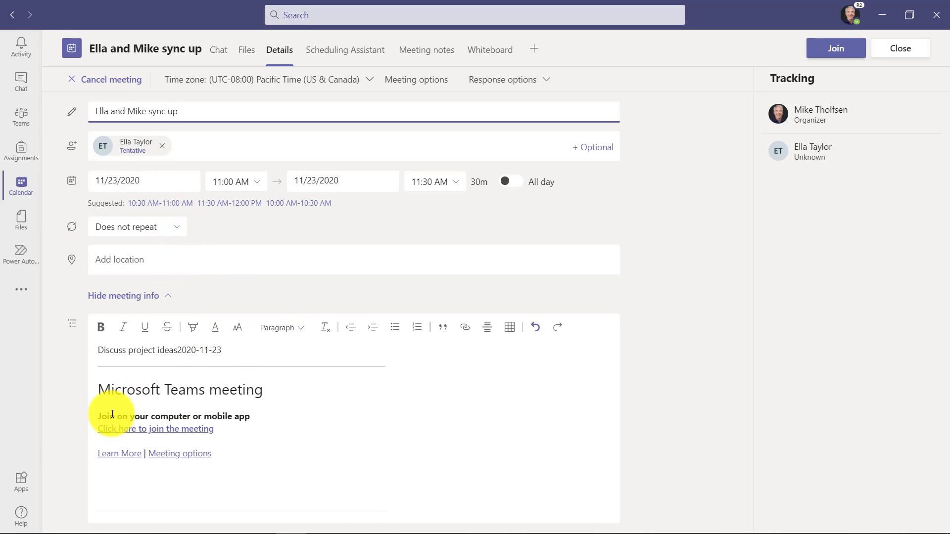
{"action": "left_click", "coordinate": [901, 50]}
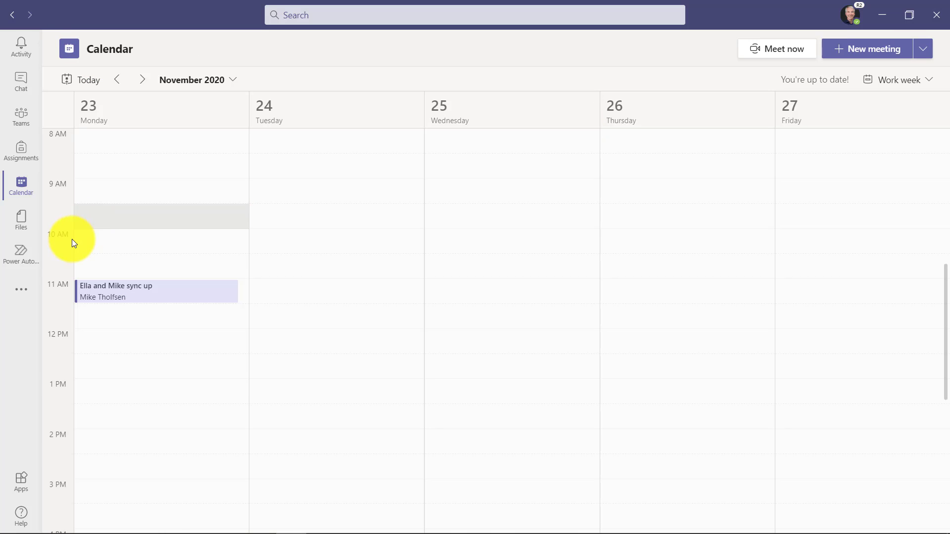
Start a Power Automate flow from the "Notify a team when a new Forms response is submitted" template, using the form "Important survey we'd like you to fill out".
{"action": "left_click", "coordinate": [22, 256]}
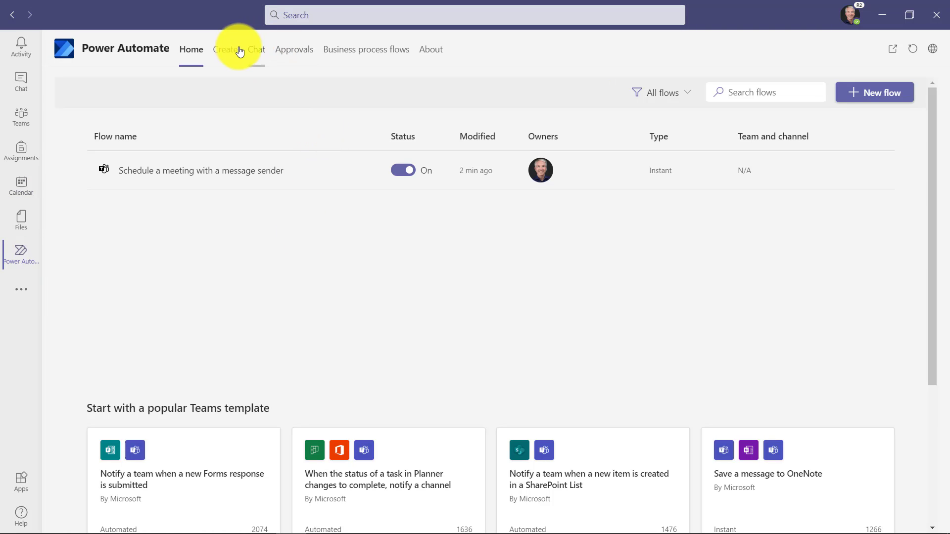
{"action": "scroll", "coordinate": [294, 275], "scroll_direction": "down", "scroll_amount": 4}
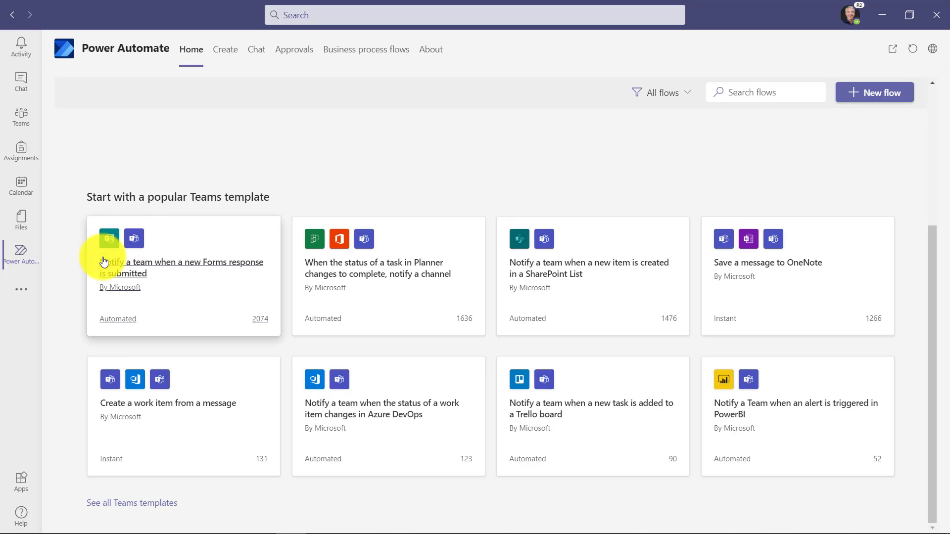
{"action": "left_click", "coordinate": [187, 267]}
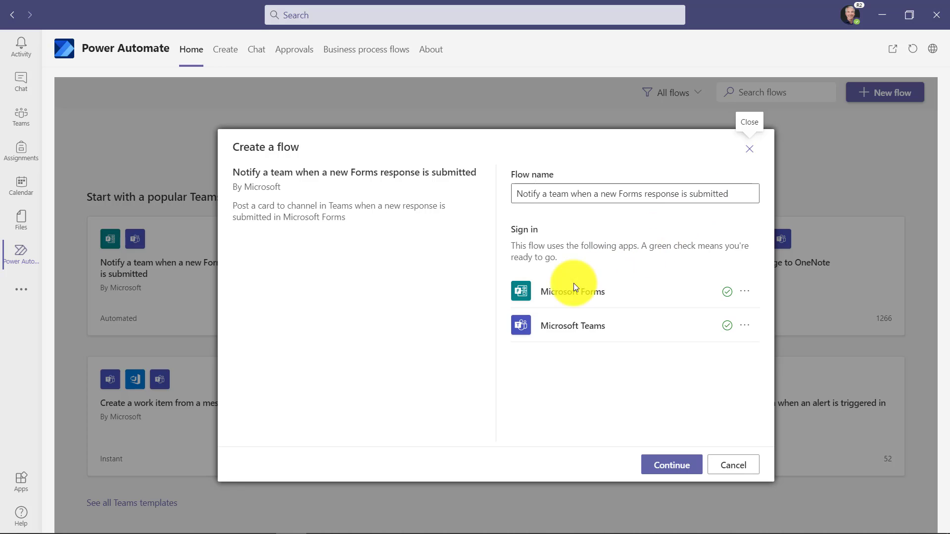
{"action": "left_click", "coordinate": [678, 475]}
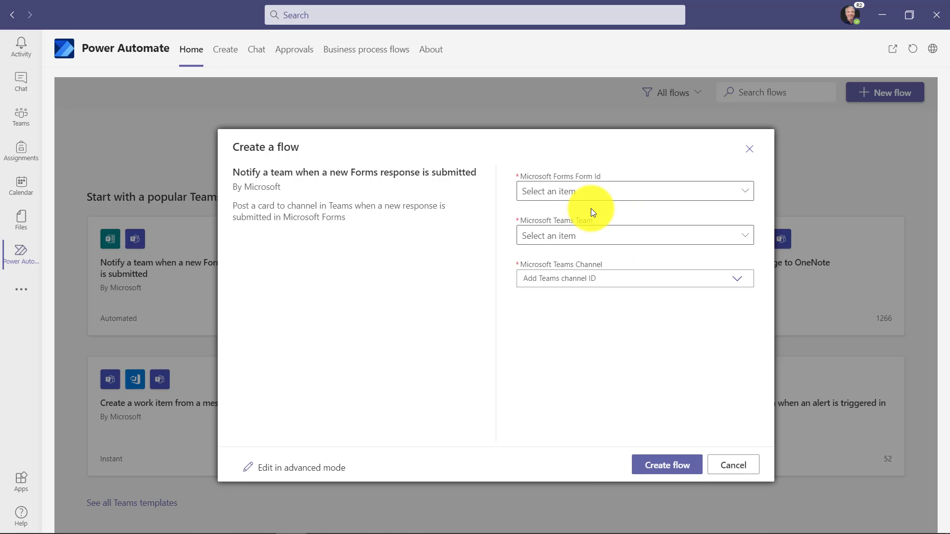
{"action": "left_click", "coordinate": [677, 195]}
{"action": "scroll", "coordinate": [608, 333], "scroll_direction": "down", "scroll_amount": 15}
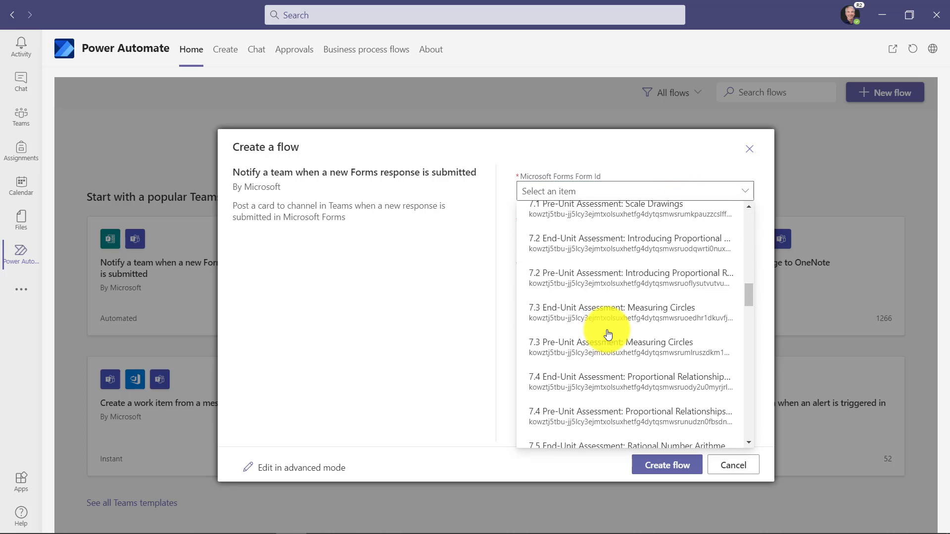
{"action": "left_click", "coordinate": [645, 310]}
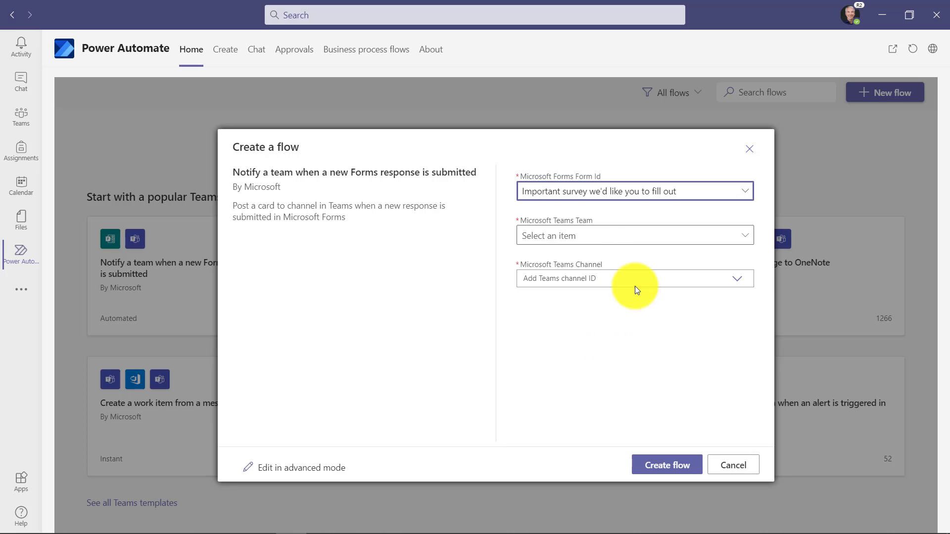
Set the notification's team to Product team and its channel to Project Team Red, and create the flow.
{"action": "left_click", "coordinate": [584, 240]}
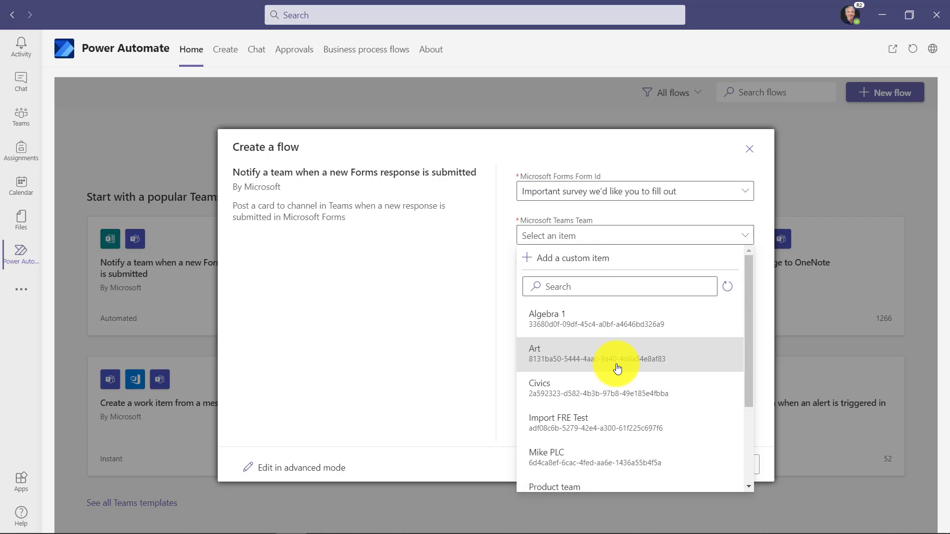
{"action": "scroll", "coordinate": [616, 367], "scroll_direction": "down", "scroll_amount": 2}
{"action": "left_click", "coordinate": [591, 384]}
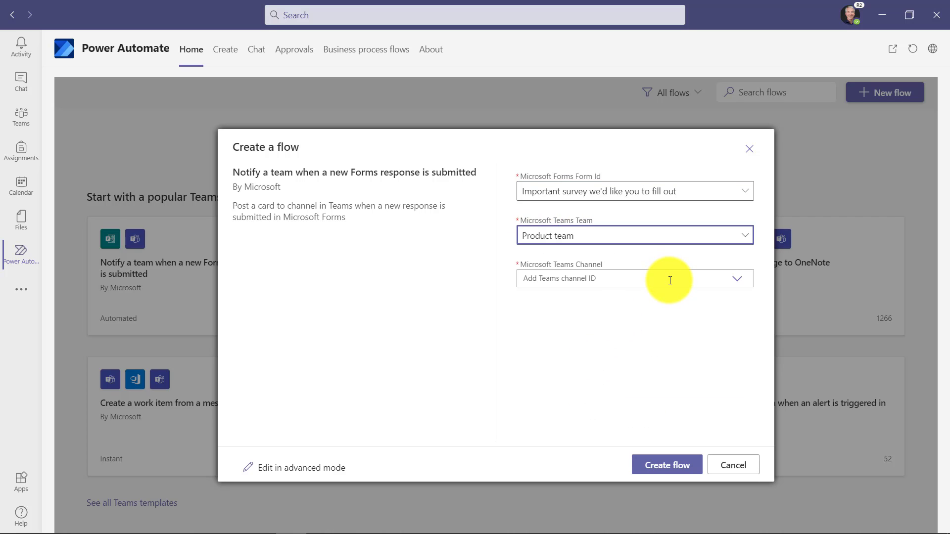
{"action": "left_click", "coordinate": [739, 280]}
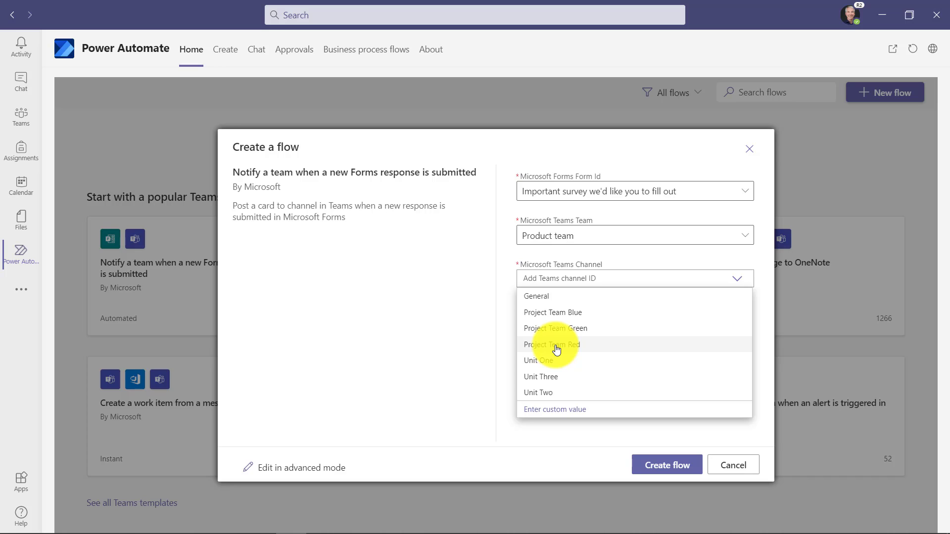
{"action": "left_click", "coordinate": [557, 349]}
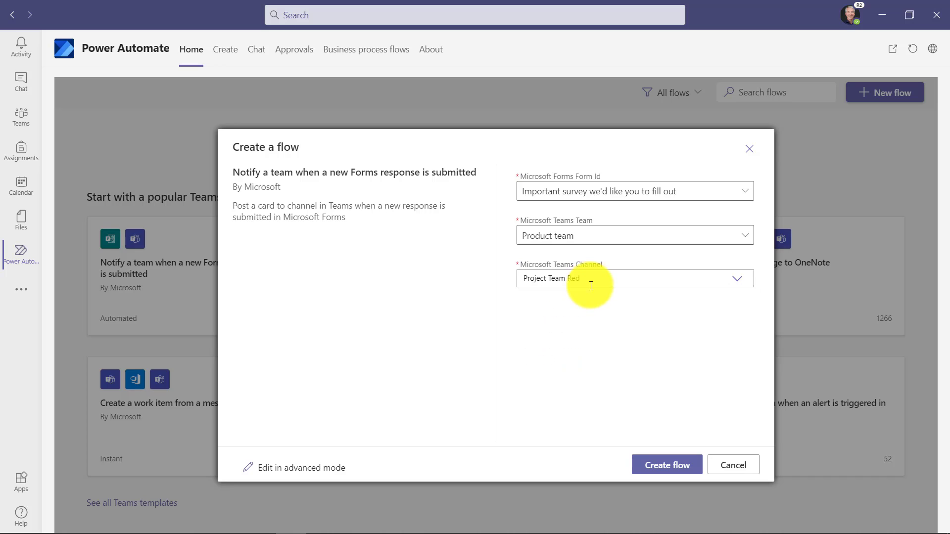
{"action": "left_click", "coordinate": [664, 467]}
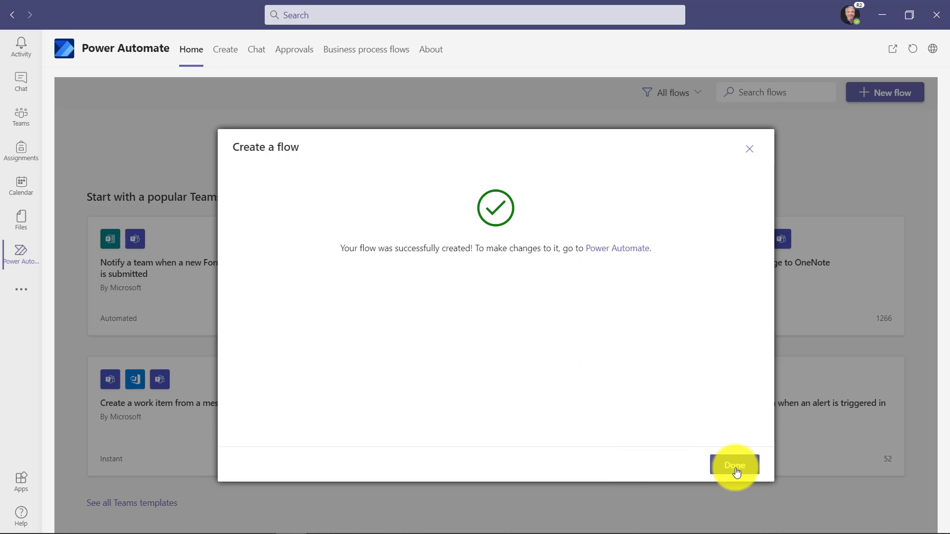
{"action": "left_click", "coordinate": [732, 468]}
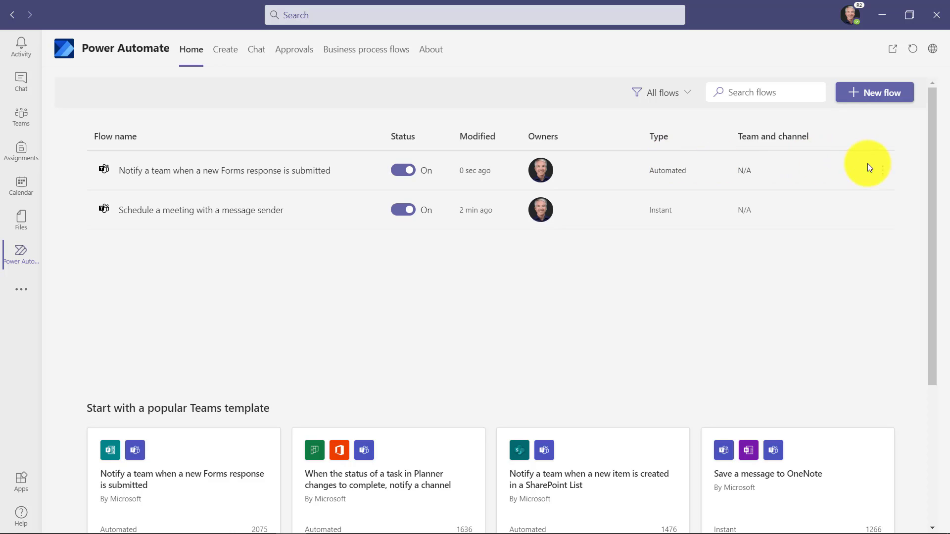
Review the Forms notification flow's run history, and examine its response trigger and the trigger's options in the flow editor.
{"action": "left_click", "coordinate": [881, 173]}
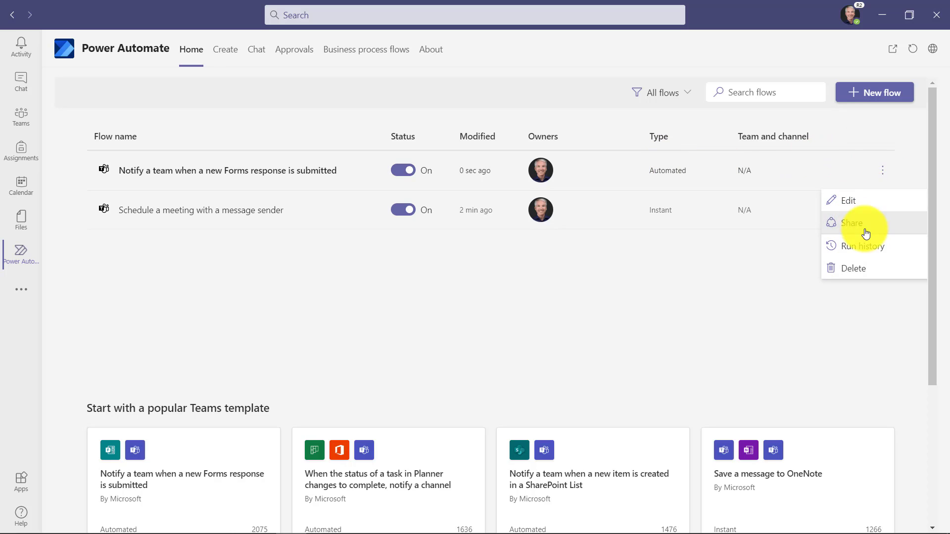
{"action": "left_click", "coordinate": [867, 250]}
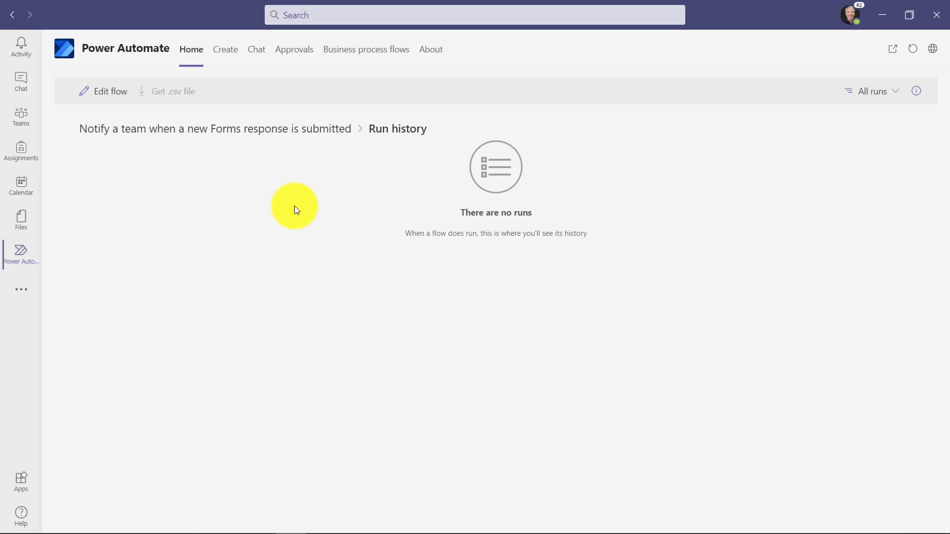
{"action": "left_click", "coordinate": [111, 91]}
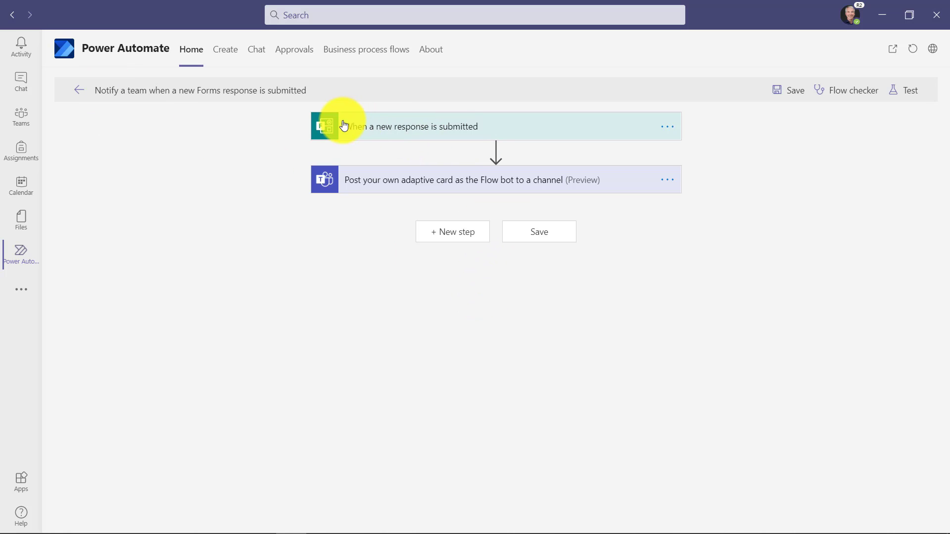
{"action": "left_click", "coordinate": [445, 130]}
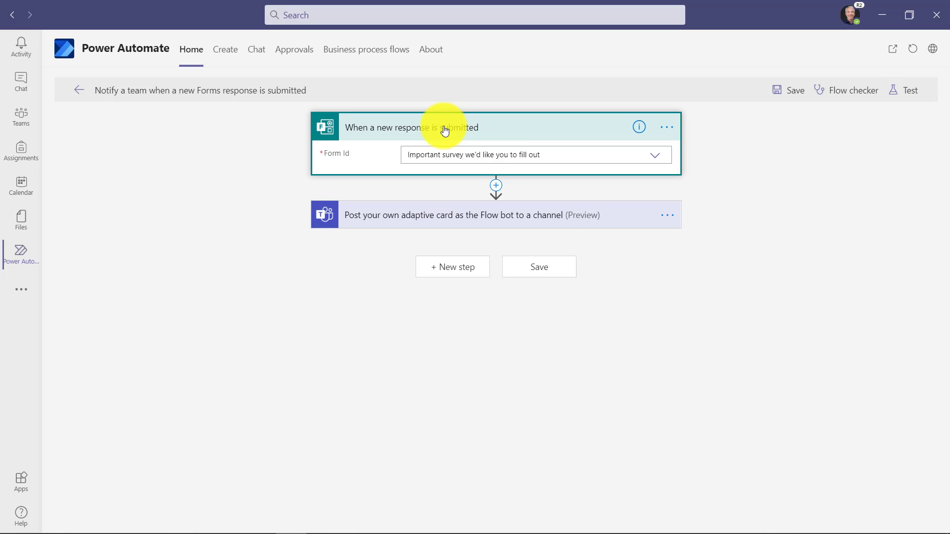
{"action": "left_click", "coordinate": [669, 129]}
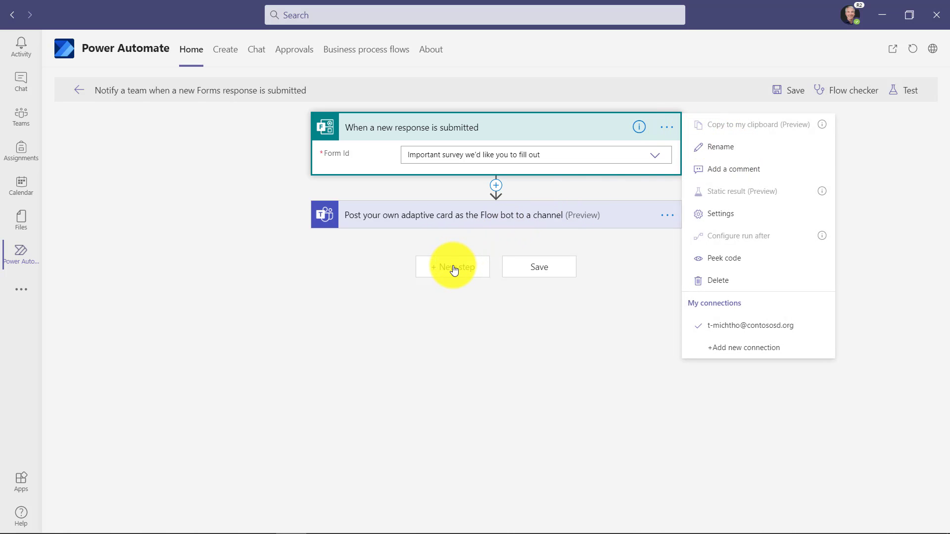
View the options for inserting a step between the response trigger and the adaptive card action, and leave the flow editor.
{"action": "left_click", "coordinate": [459, 314]}
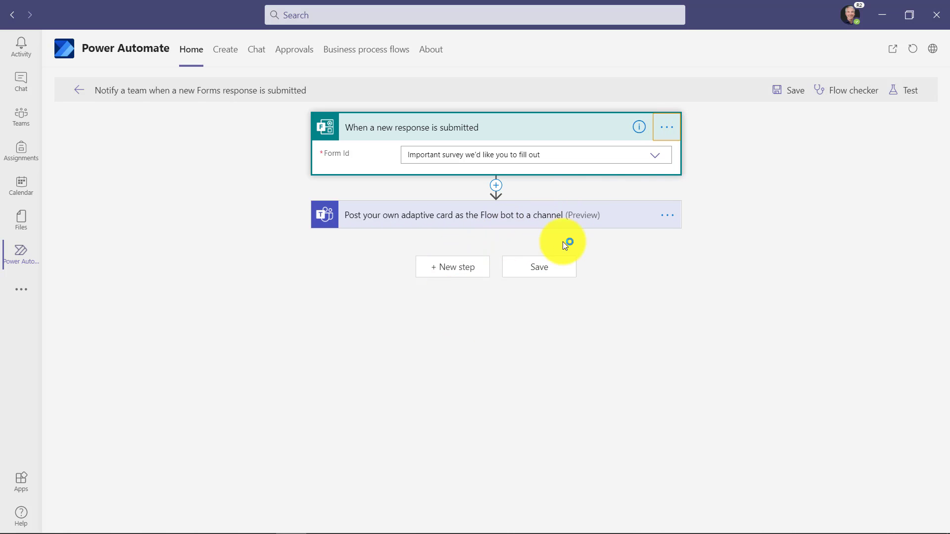
{"action": "left_click", "coordinate": [497, 186]}
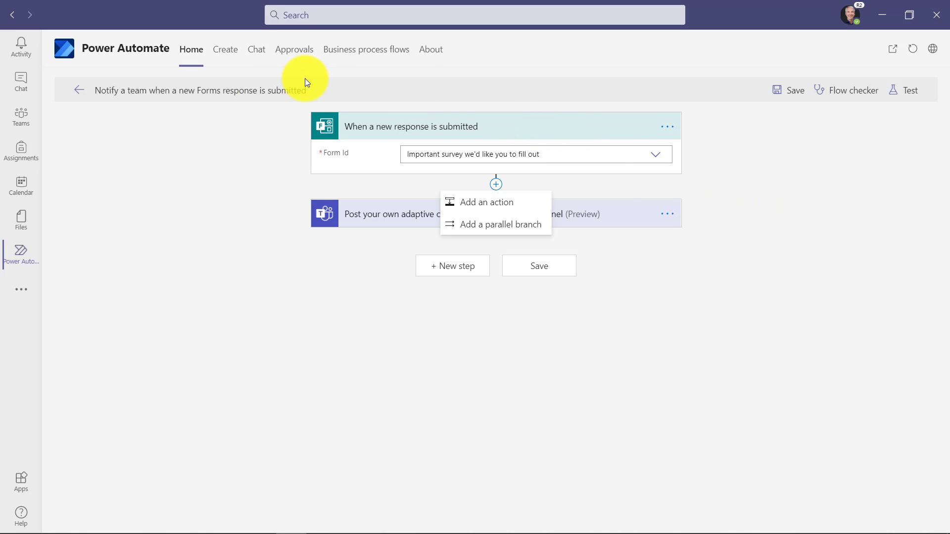
{"action": "left_click", "coordinate": [166, 177]}
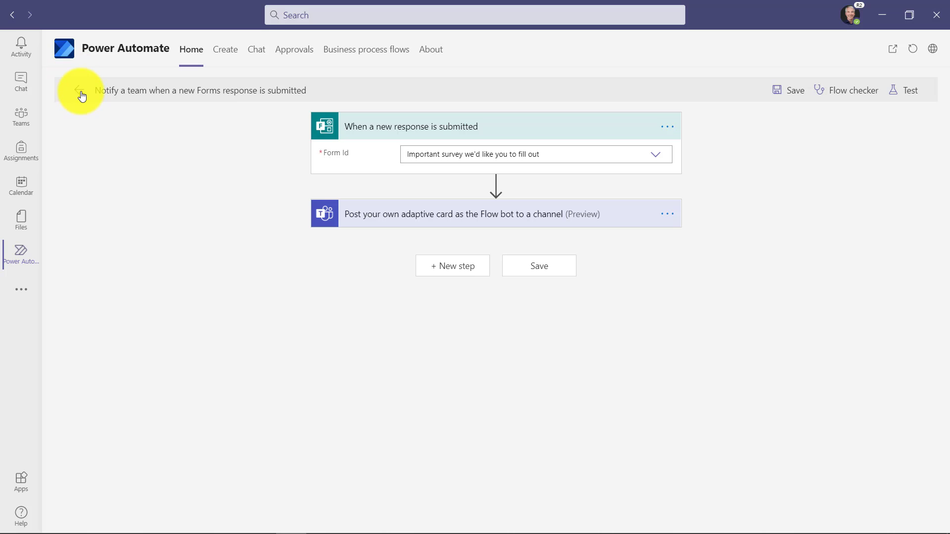
{"action": "left_click", "coordinate": [79, 91]}
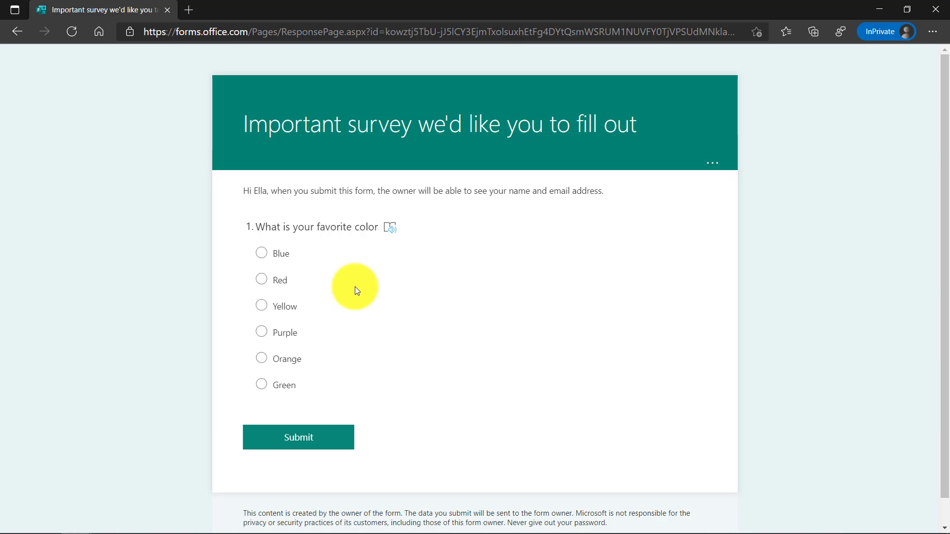
Submit the survey in the browser with Purple as favorite color, and check Product team's Project Team Red channel in Teams for the notification.
{"action": "left_click", "coordinate": [260, 332]}
{"action": "left_click", "coordinate": [303, 439]}
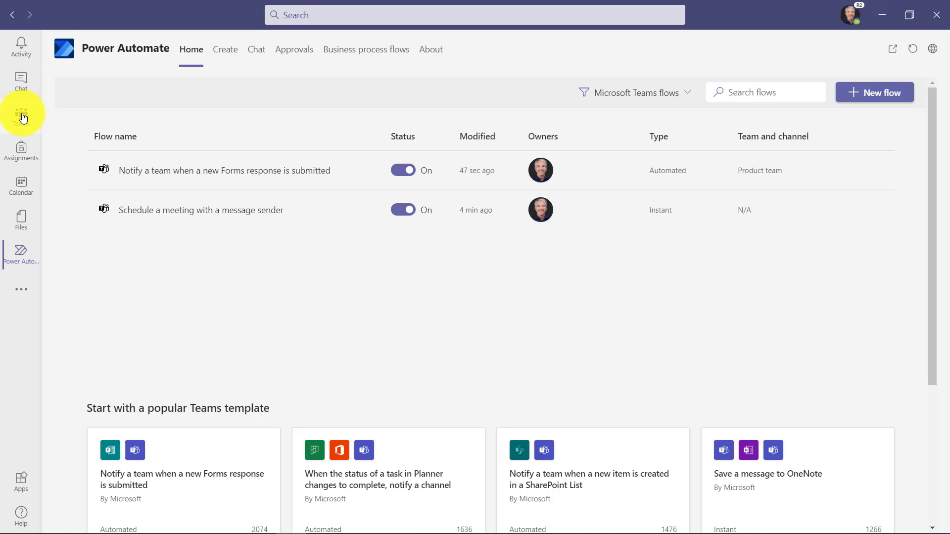
{"action": "left_click", "coordinate": [21, 115]}
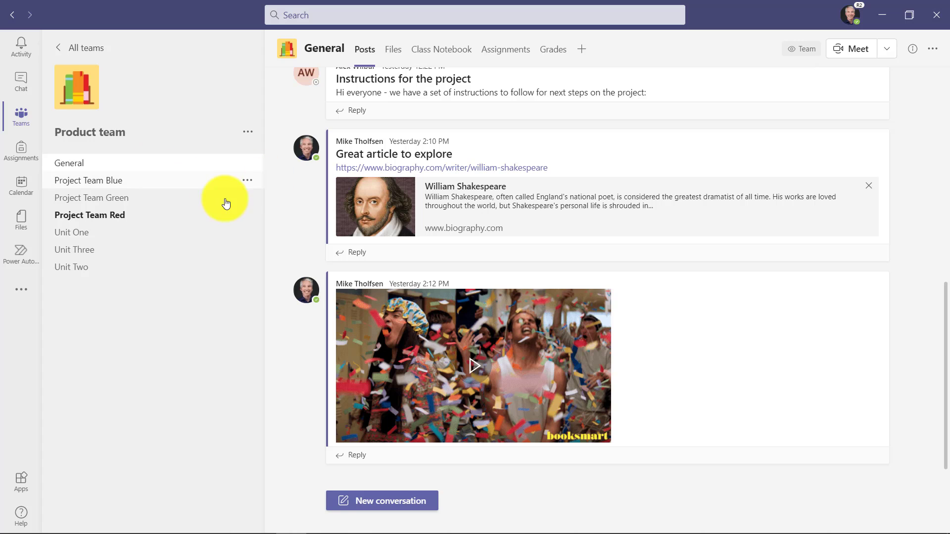
{"action": "left_click", "coordinate": [97, 219]}
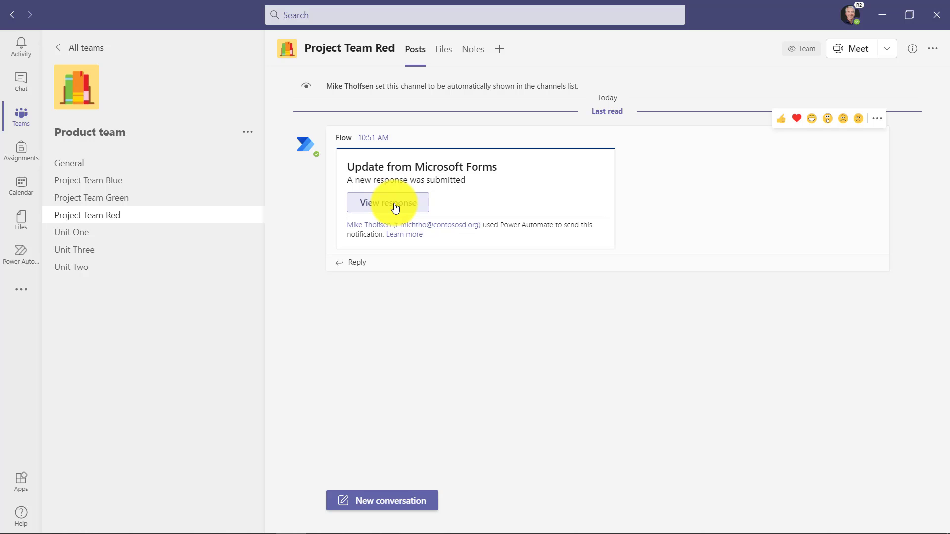
Start creating a new Power Automate flow from blank.
{"action": "left_click", "coordinate": [25, 258]}
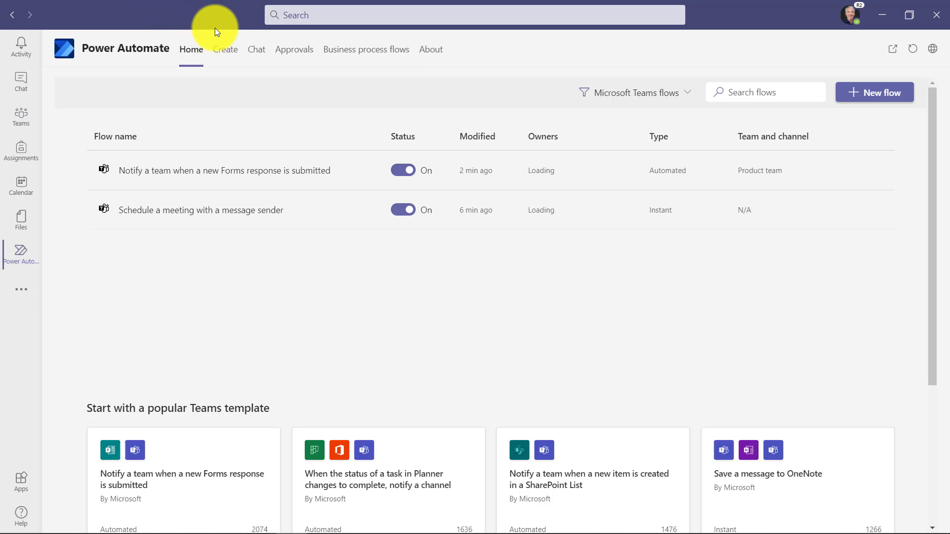
{"action": "left_click", "coordinate": [229, 50]}
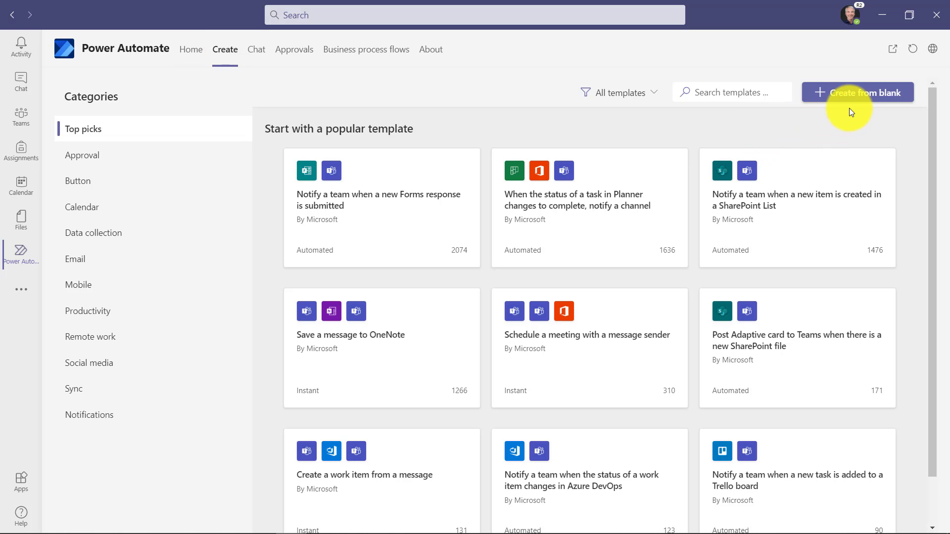
{"action": "left_click", "coordinate": [875, 101]}
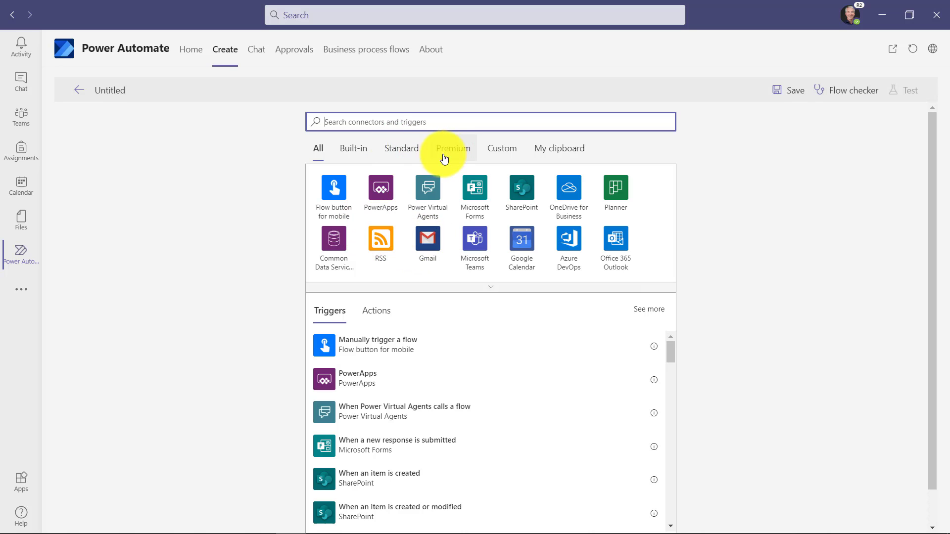
Browse the built-in and standard connectors, and find the YouTube connector and open its triggers.
{"action": "left_click", "coordinate": [361, 149]}
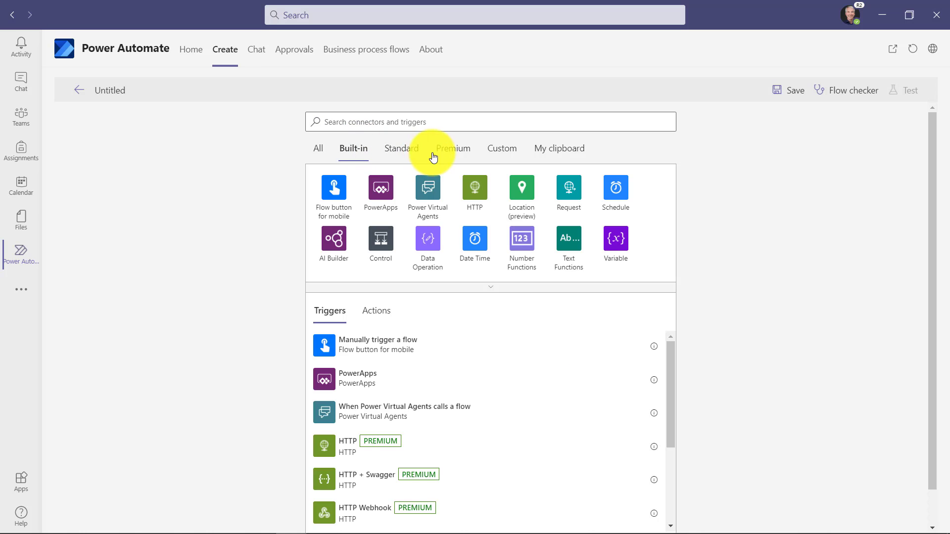
{"action": "left_click", "coordinate": [401, 155]}
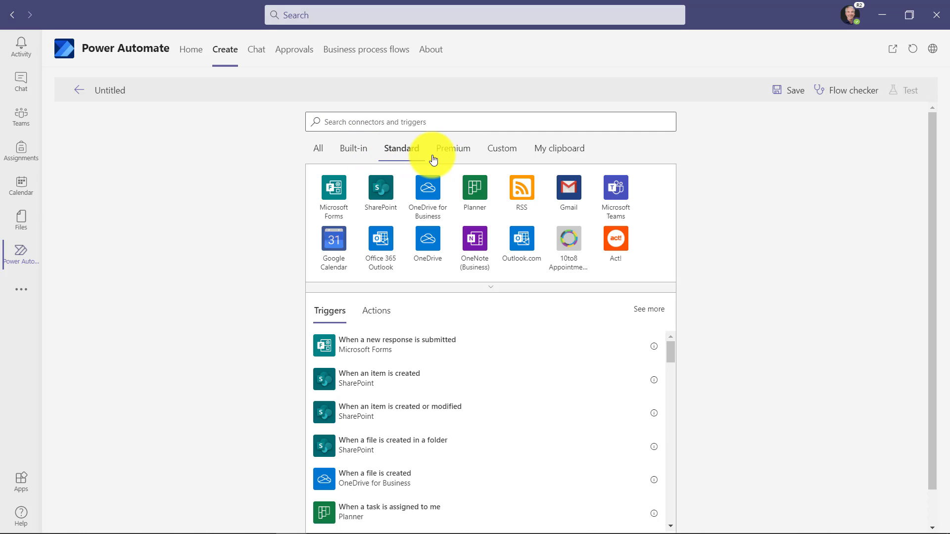
{"action": "left_click", "coordinate": [414, 123]}
{"action": "type", "text": "YouTube"}
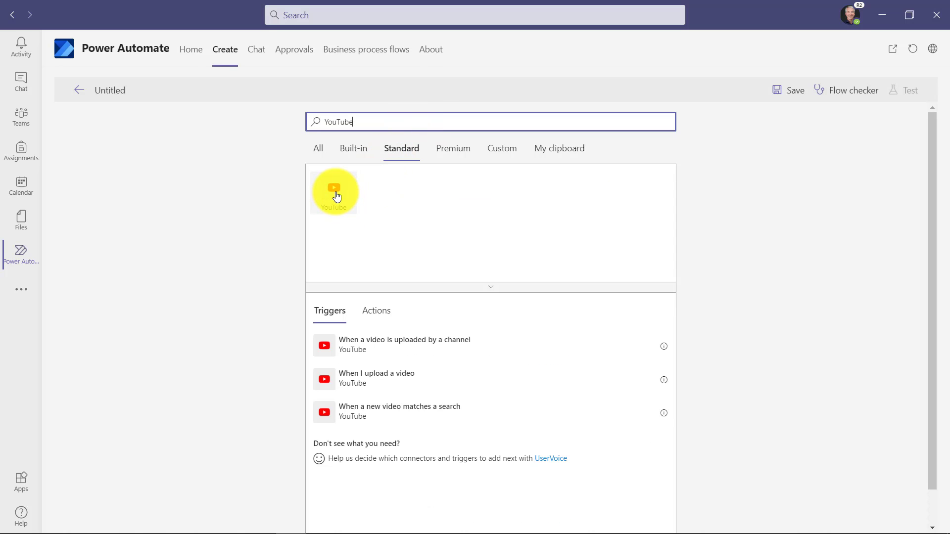
{"action": "left_click", "coordinate": [335, 194]}
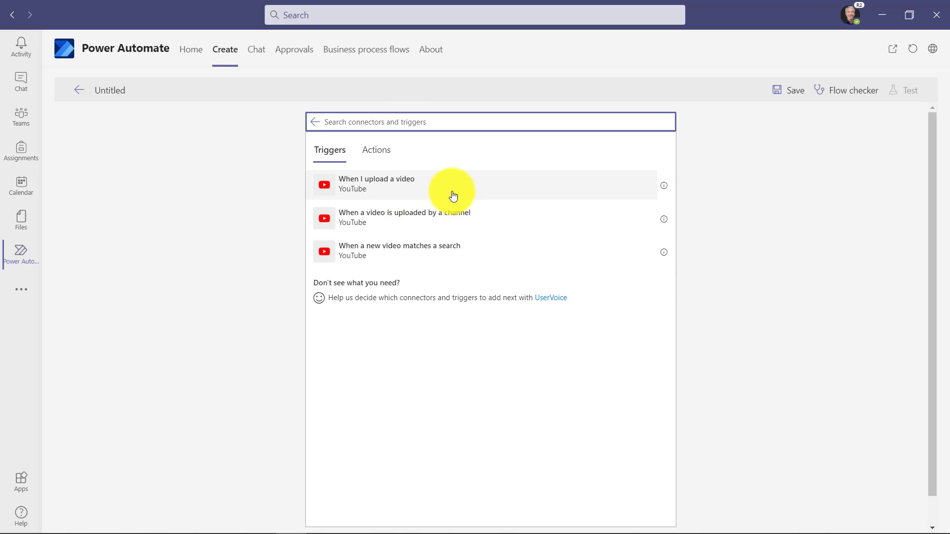